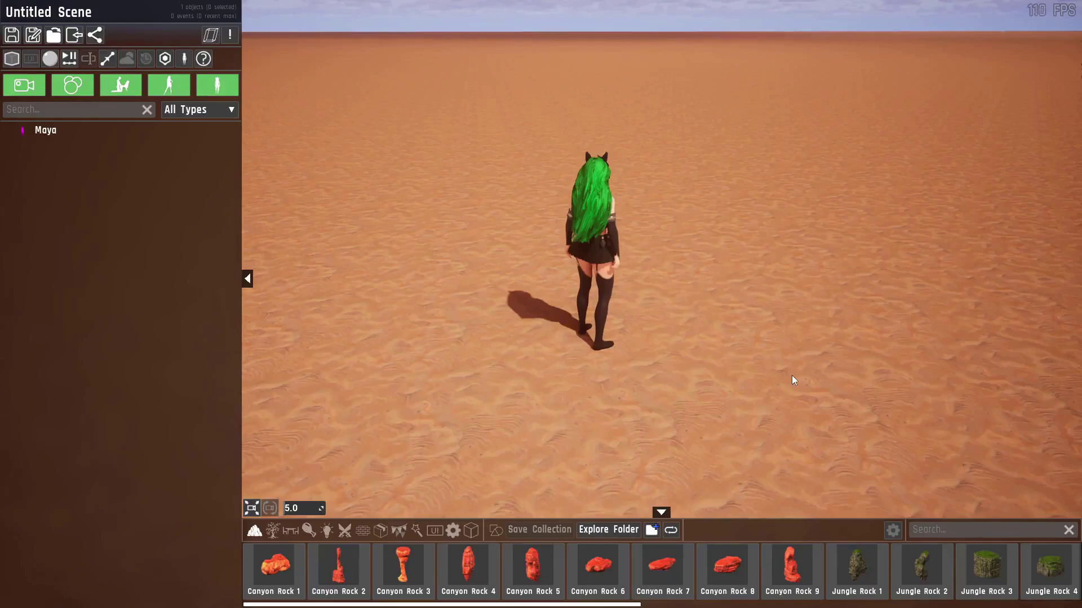
# Switch the asset library to the UI category listing UI Layer, UI Text and UI Image.
pyautogui.click(434, 531)
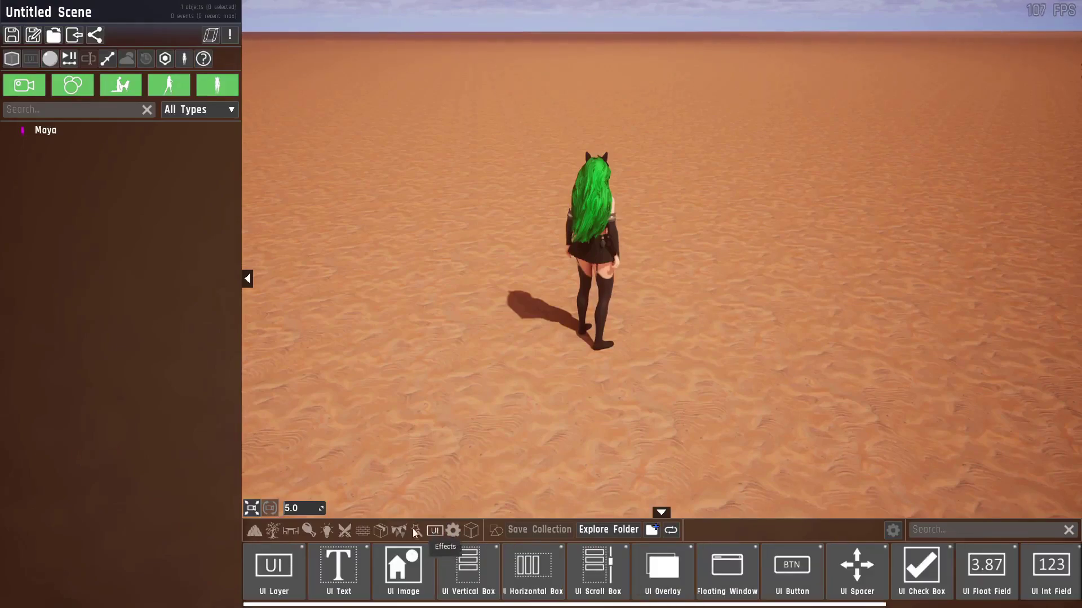
pyautogui.scroll(-4, 652, 572)
pyautogui.scroll(4, 523, 576)
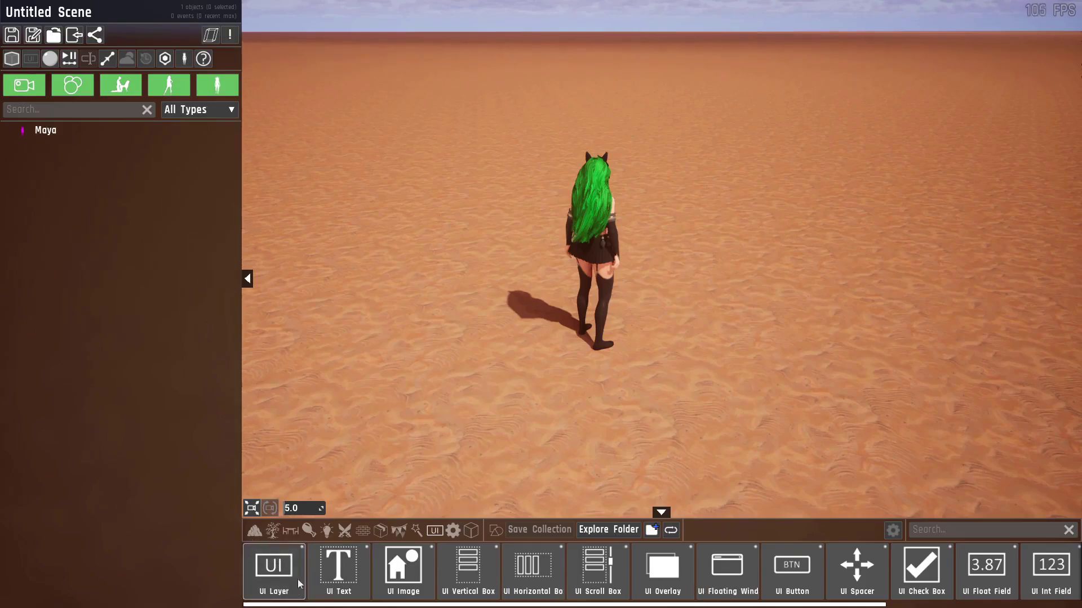
# Add a UI Layer to the scene, try a primitive Cube, then reselect the UI Layer.
pyautogui.moveTo(298, 580); pyautogui.dragTo(464, 343)
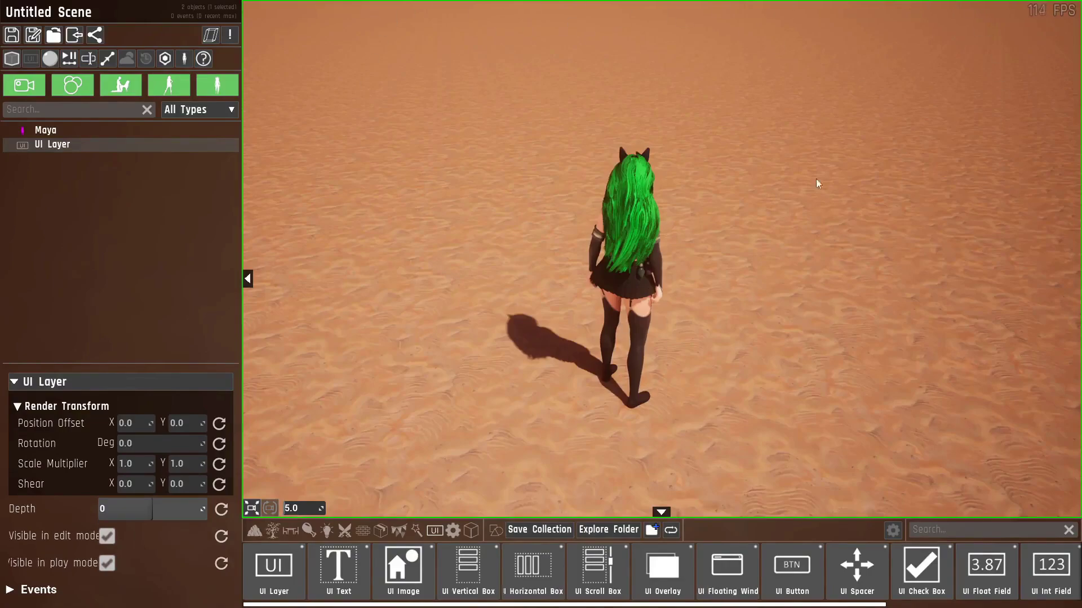
pyautogui.click(311, 529)
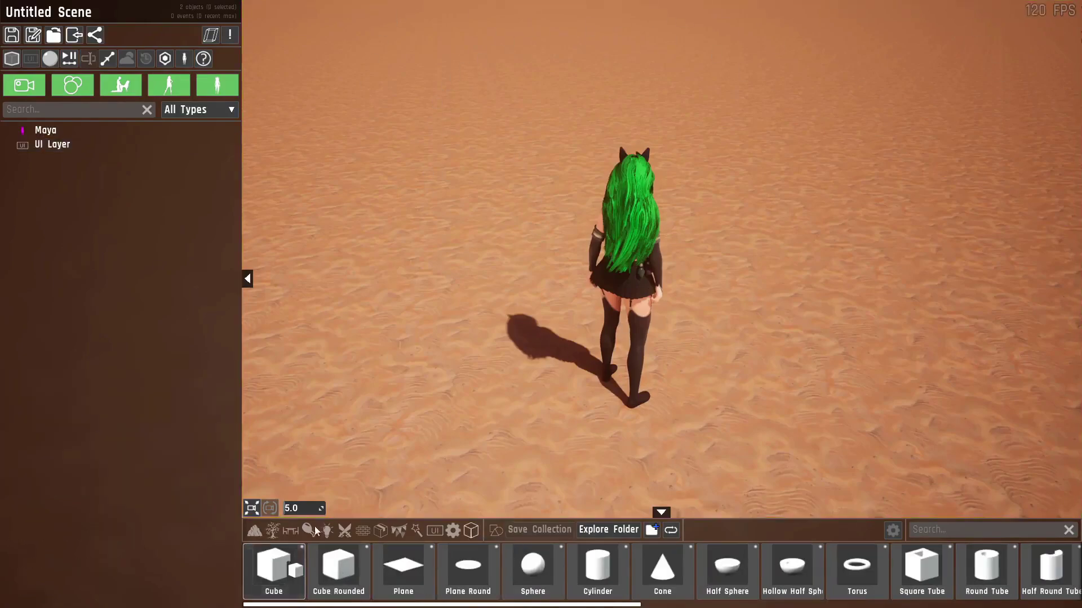
pyautogui.click(274, 568)
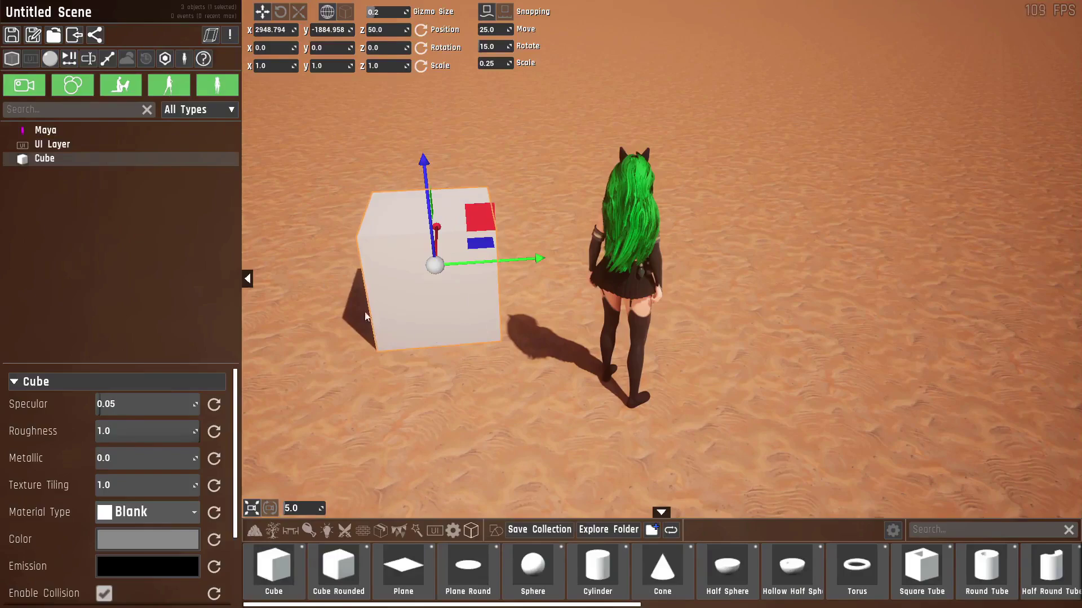
pyautogui.click(67, 144)
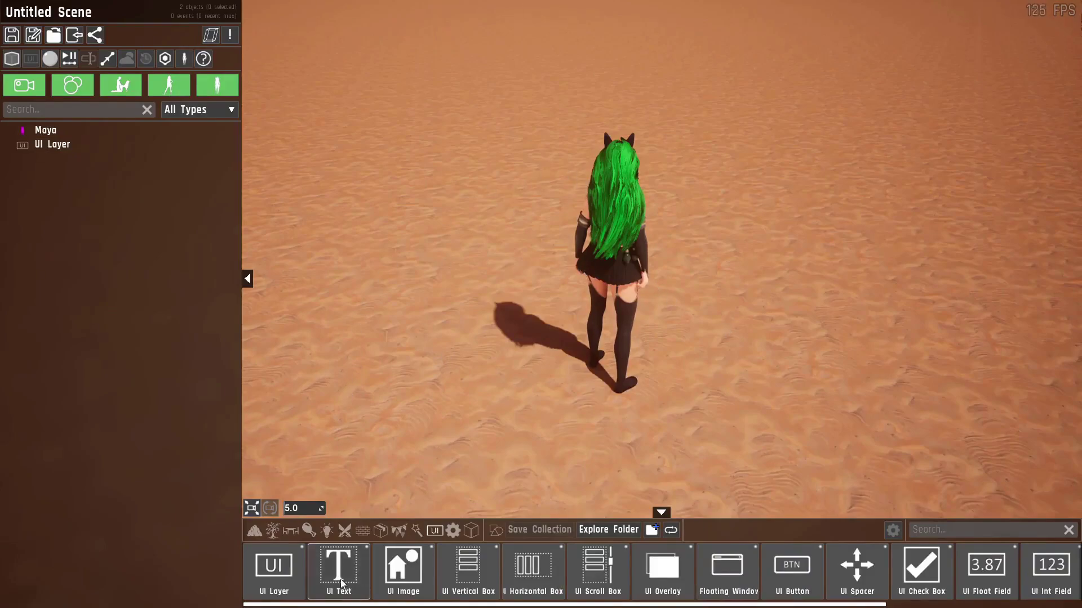
# Drop a UI Text item onto the UI Layer and browse its inspector to Layout.
pyautogui.moveTo(344, 579); pyautogui.dragTo(50, 147)
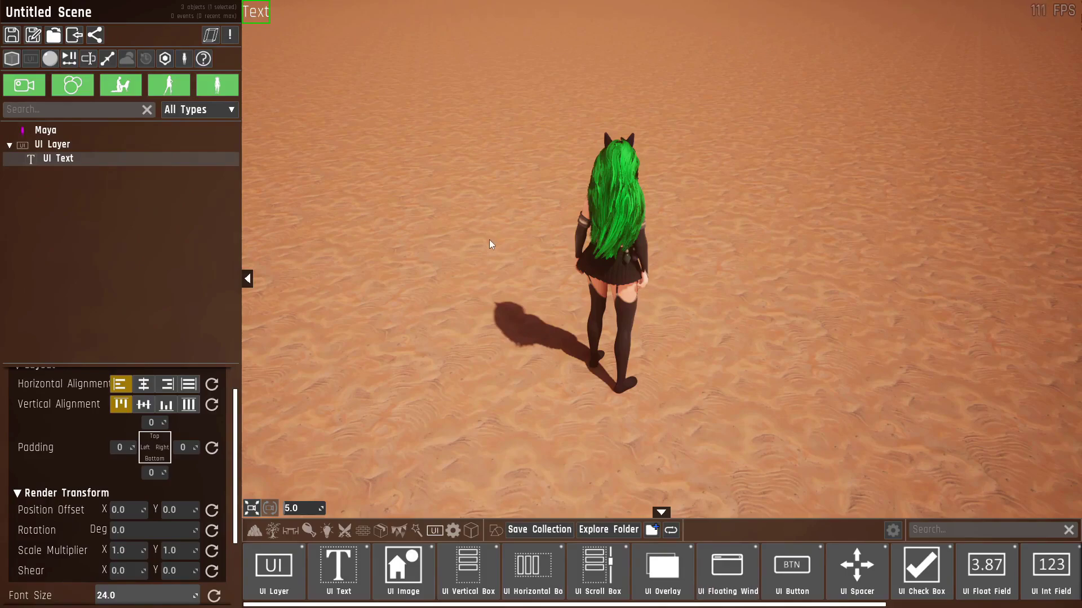
pyautogui.scroll(-3, 133, 469)
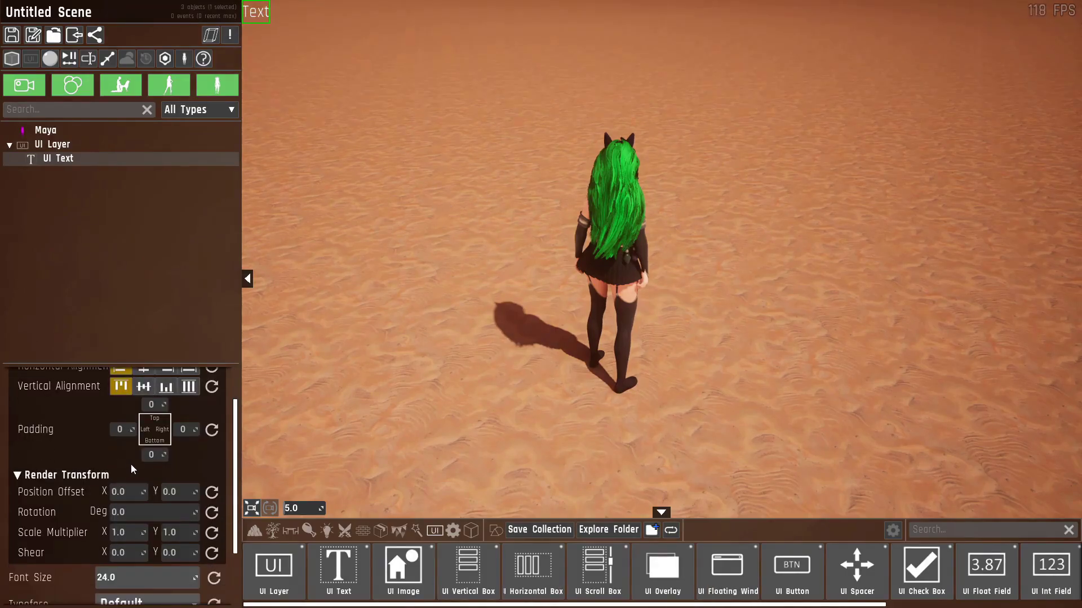
pyautogui.scroll(1, 131, 469)
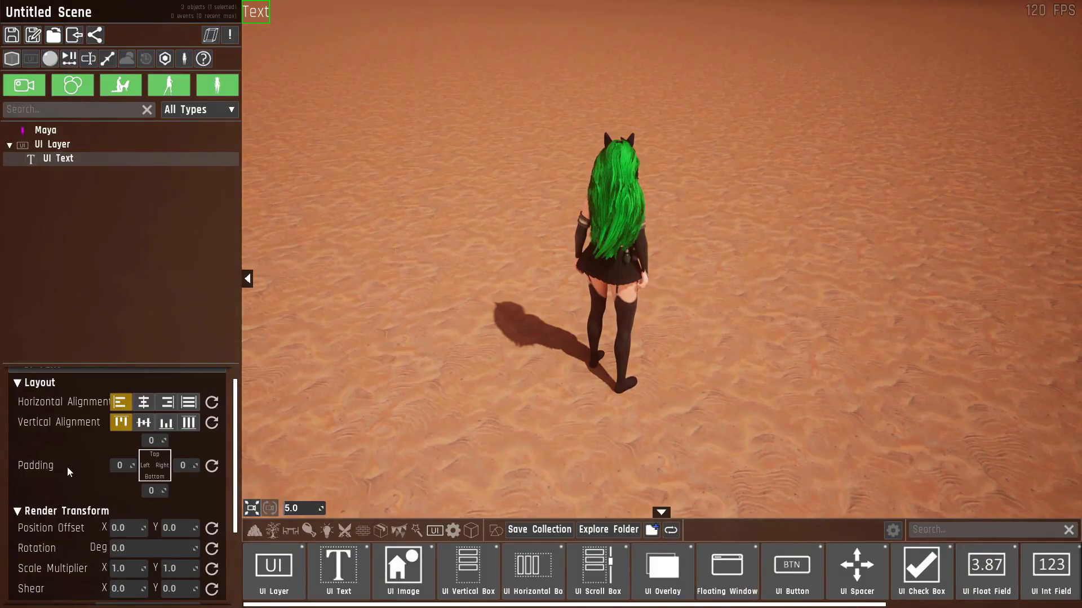
pyautogui.scroll(1, 70, 466)
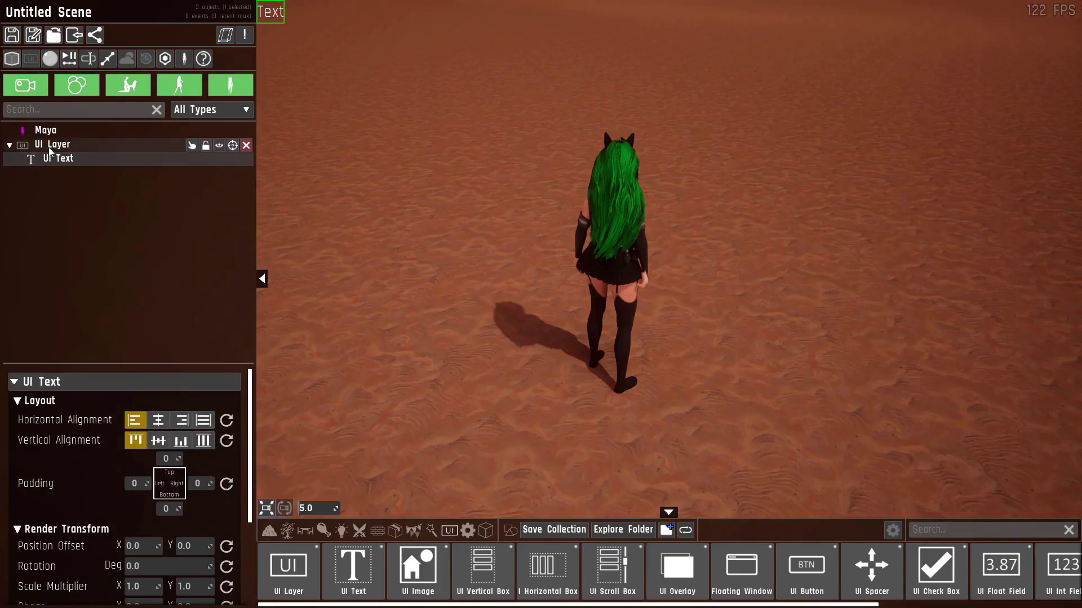
pyautogui.click(158, 421)
pyautogui.click(182, 422)
pyautogui.click(135, 421)
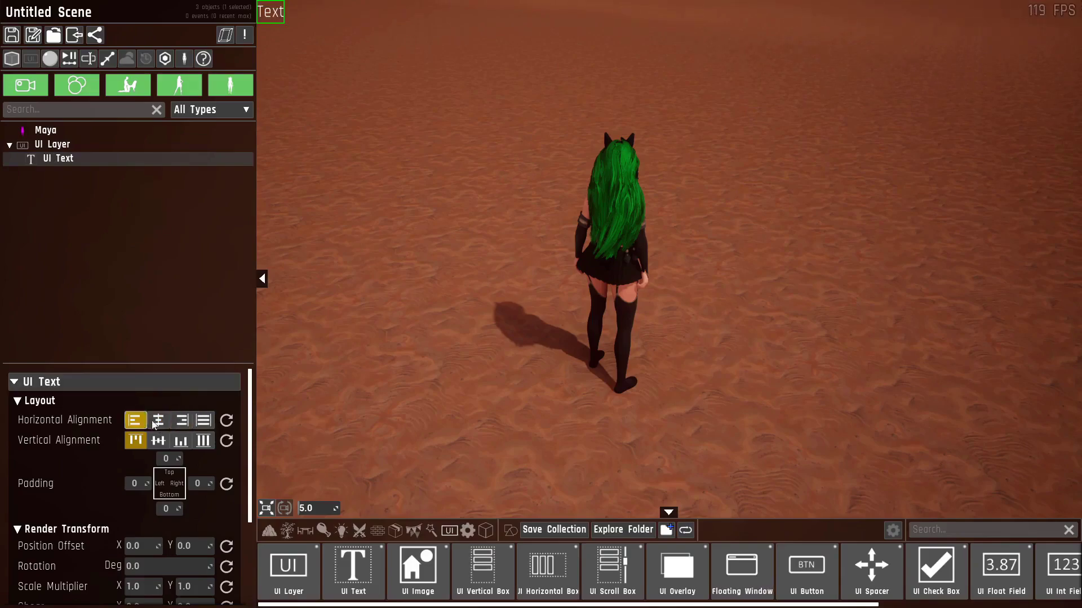
pyautogui.click(158, 421)
pyautogui.click(181, 421)
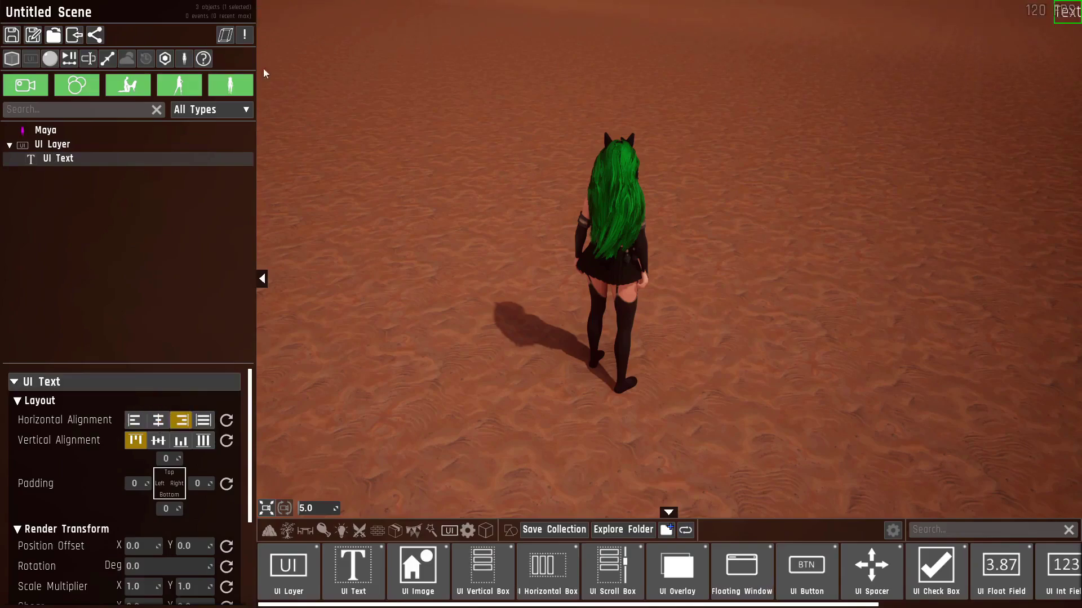
pyautogui.click(206, 427)
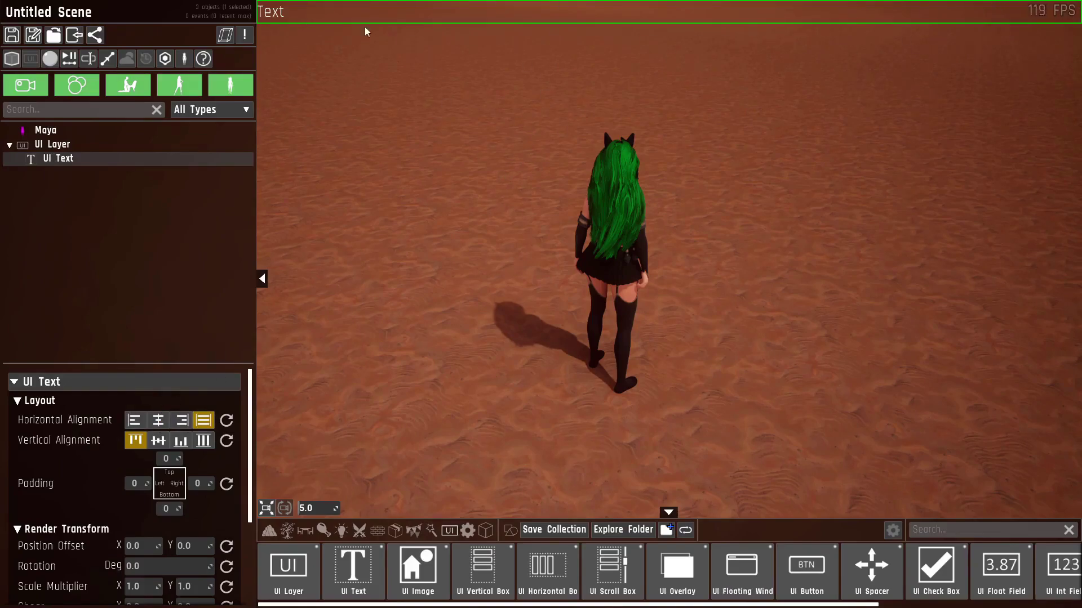
pyautogui.click(135, 420)
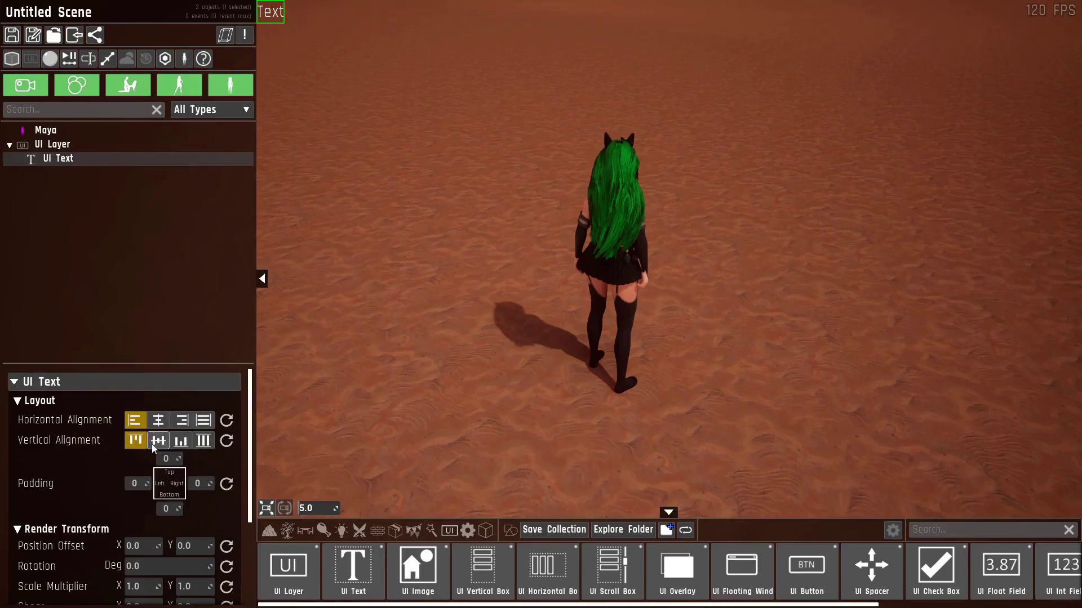
pyautogui.click(156, 443)
pyautogui.click(181, 441)
pyautogui.click(202, 442)
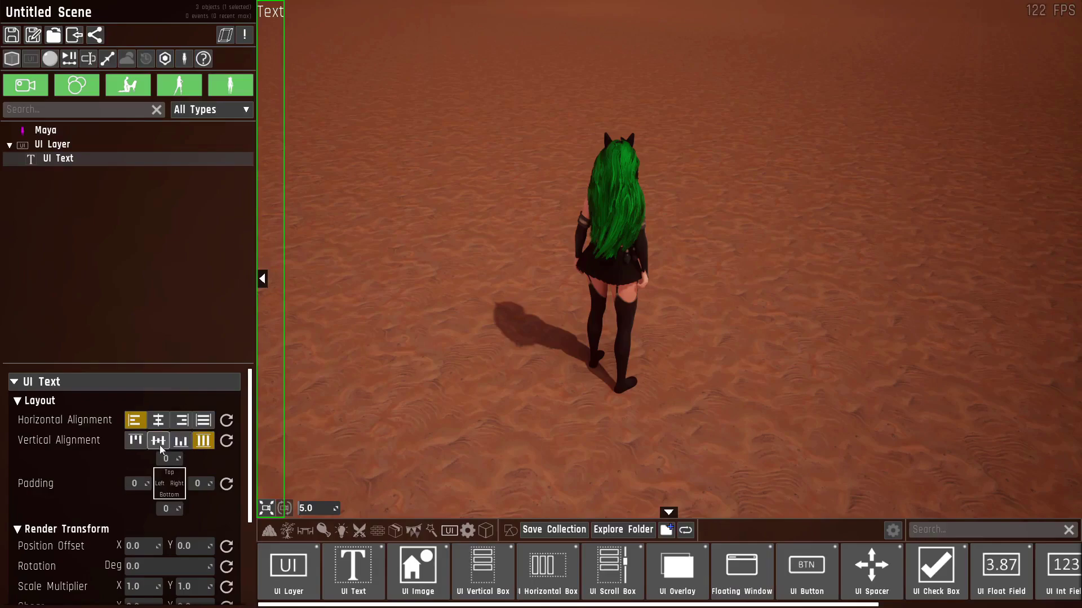
pyautogui.click(204, 420)
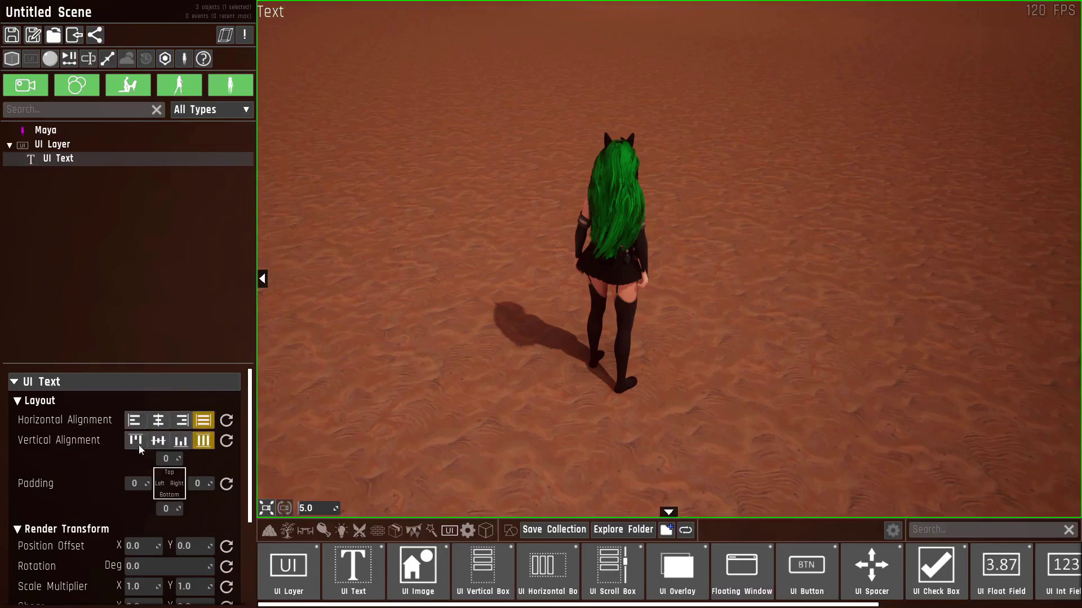
pyautogui.click(158, 420)
pyautogui.click(158, 440)
pyautogui.click(134, 420)
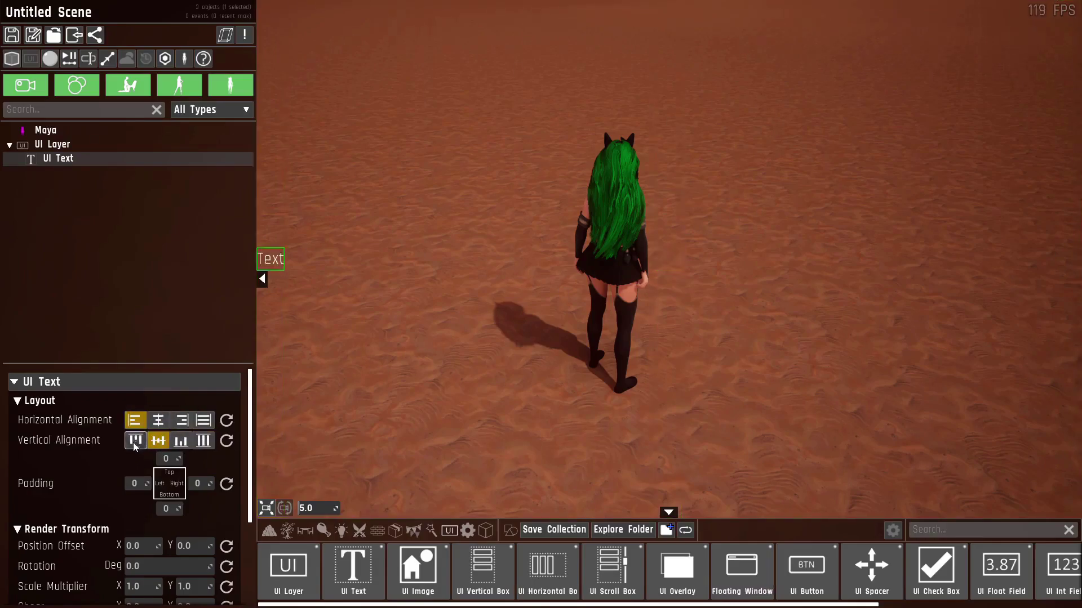
pyautogui.click(135, 441)
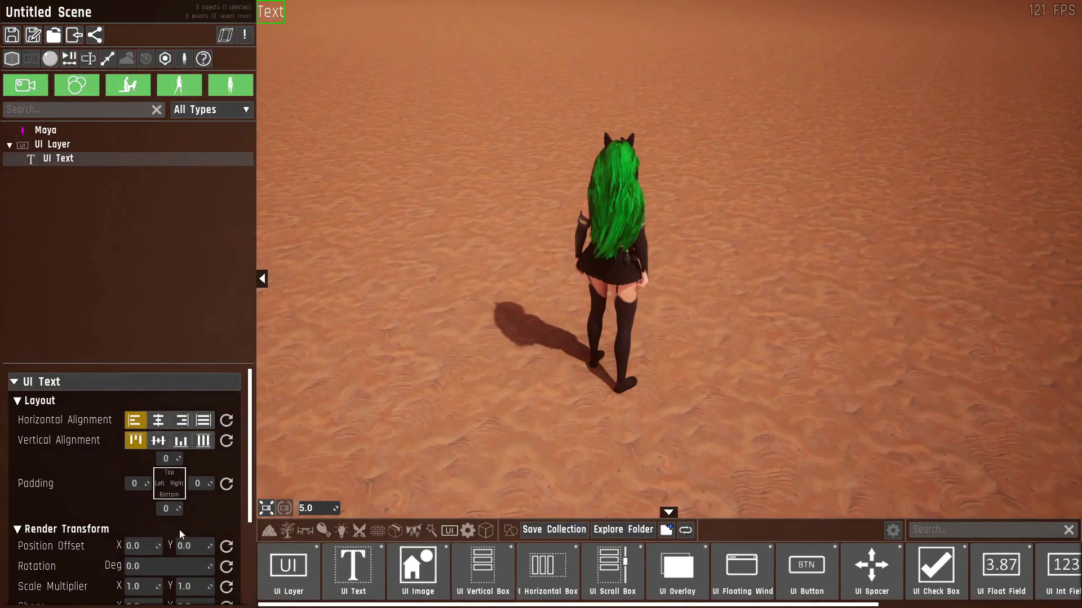
pyautogui.click(142, 487)
pyautogui.write('8')
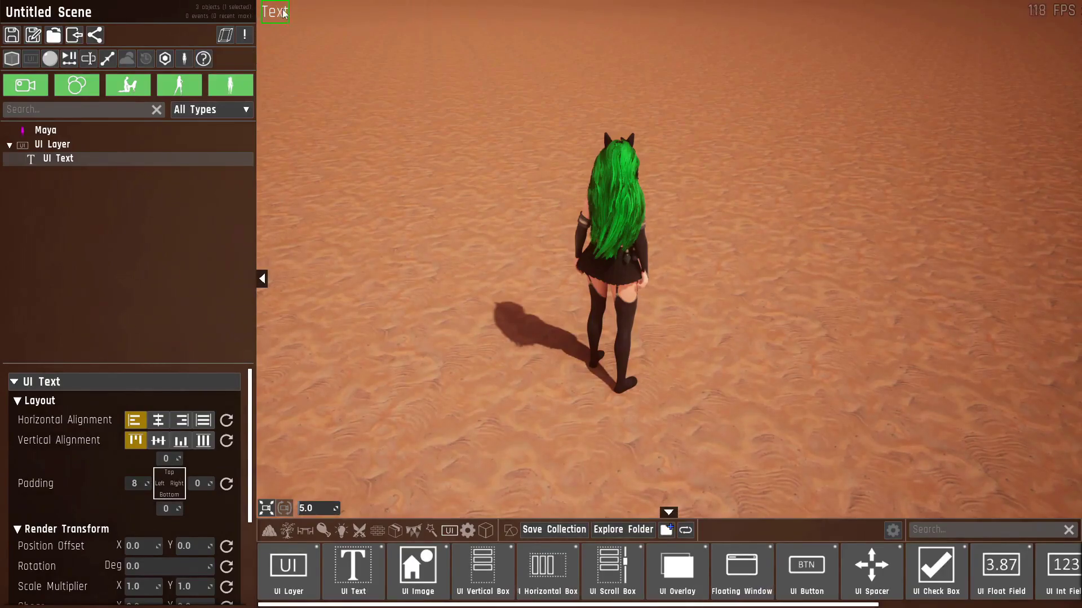
pyautogui.moveTo(166, 459); pyautogui.dragTo(193, 460)
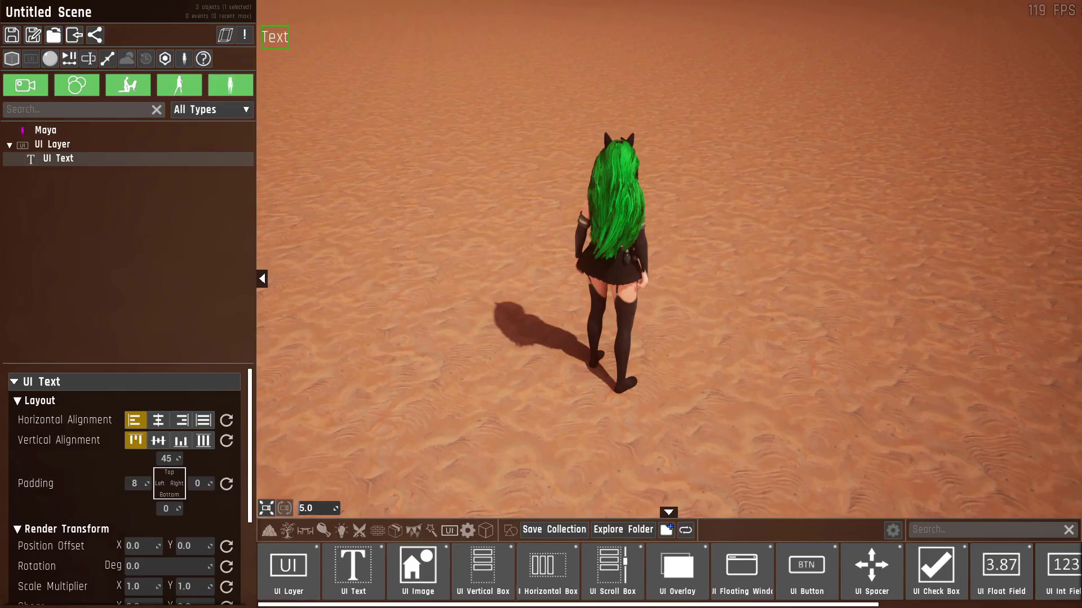
pyautogui.click(181, 427)
pyautogui.click(181, 441)
pyautogui.moveTo(198, 485); pyautogui.dragTo(224, 484)
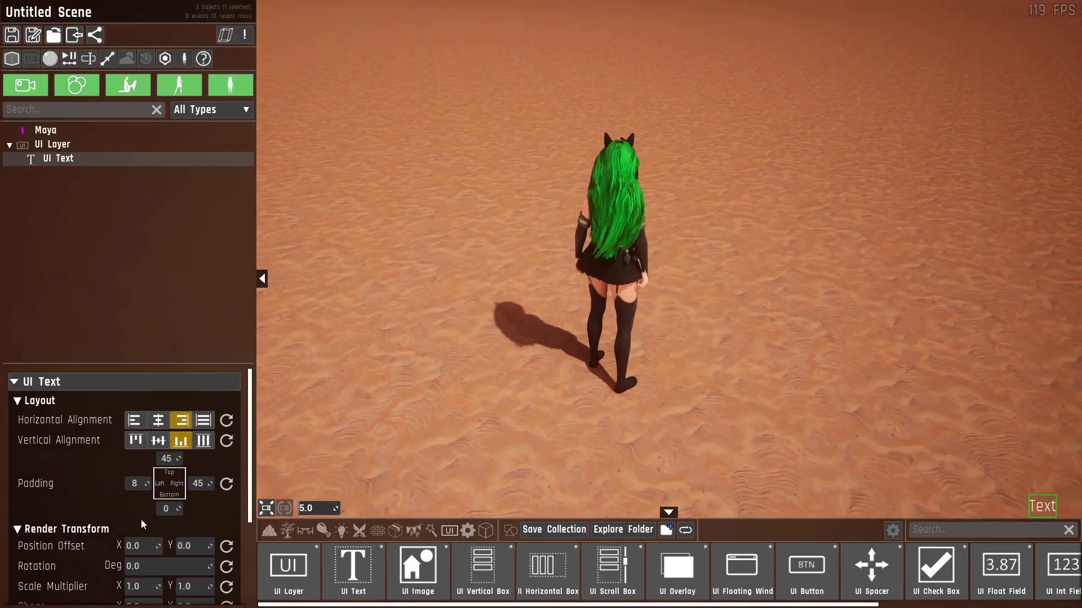
pyautogui.moveTo(166, 509); pyautogui.dragTo(223, 509)
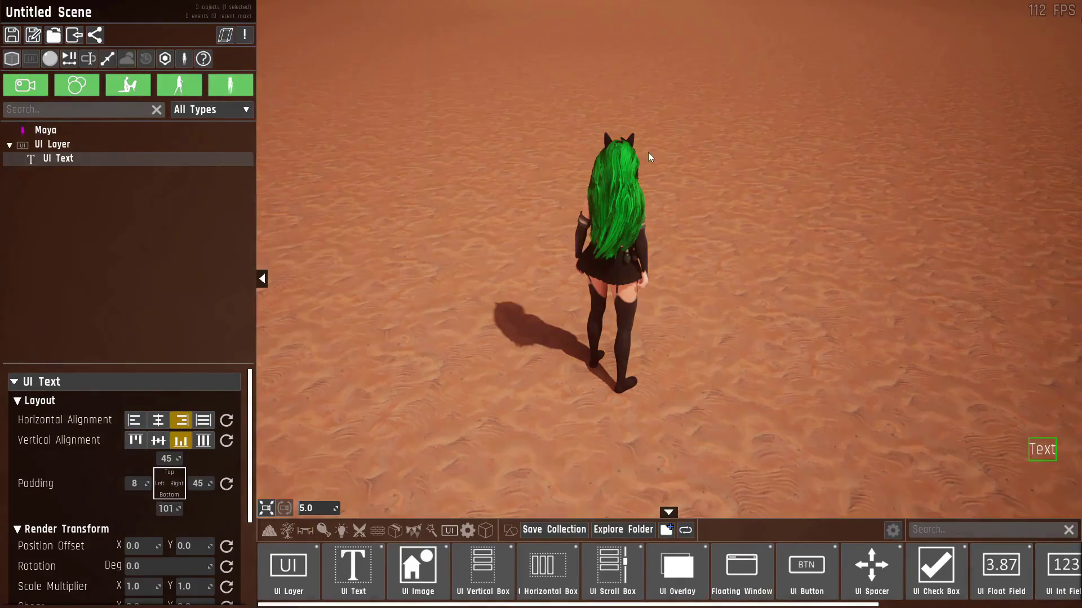
pyautogui.click(203, 420)
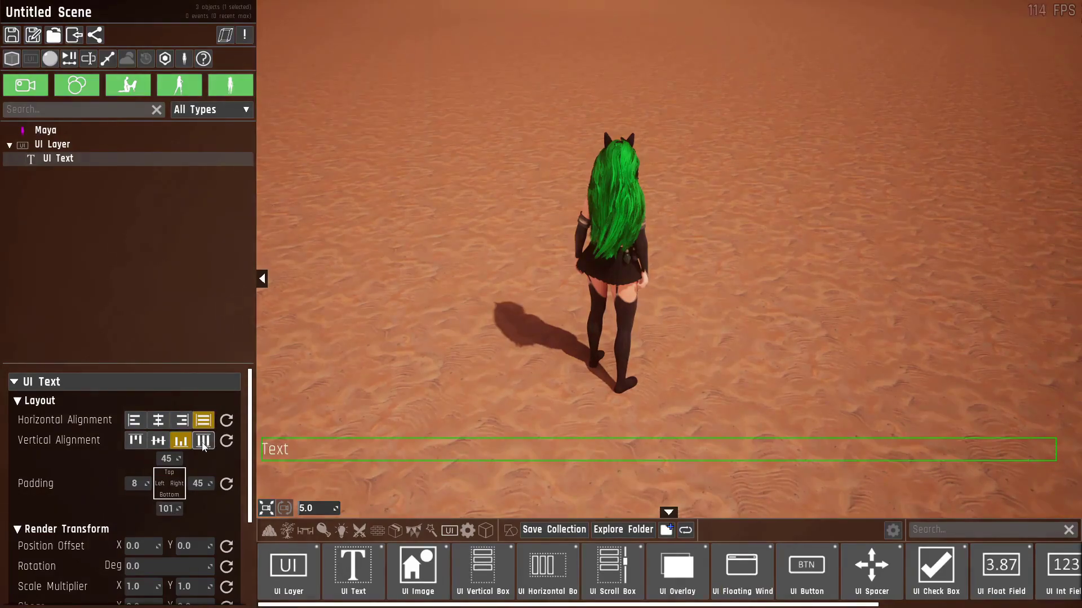
pyautogui.click(203, 441)
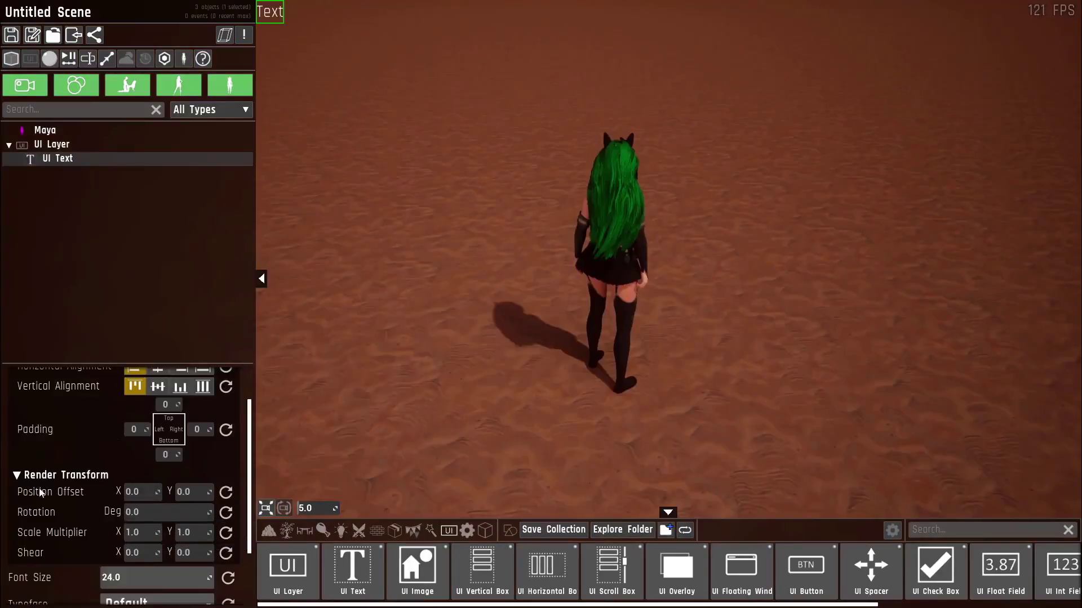
# Test and reset the text's Position Offset X, then add a UI Horizontal Box to the UI Layer.
pyautogui.moveTo(146, 493); pyautogui.dragTo(159, 494)
pyautogui.click(226, 493)
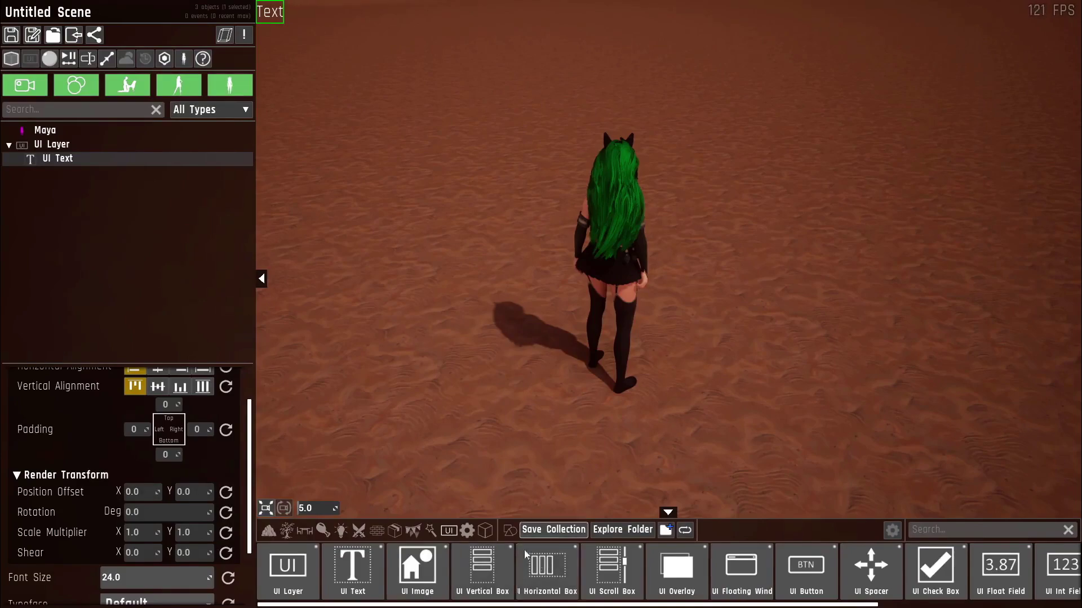
pyautogui.moveTo(553, 562); pyautogui.dragTo(70, 175)
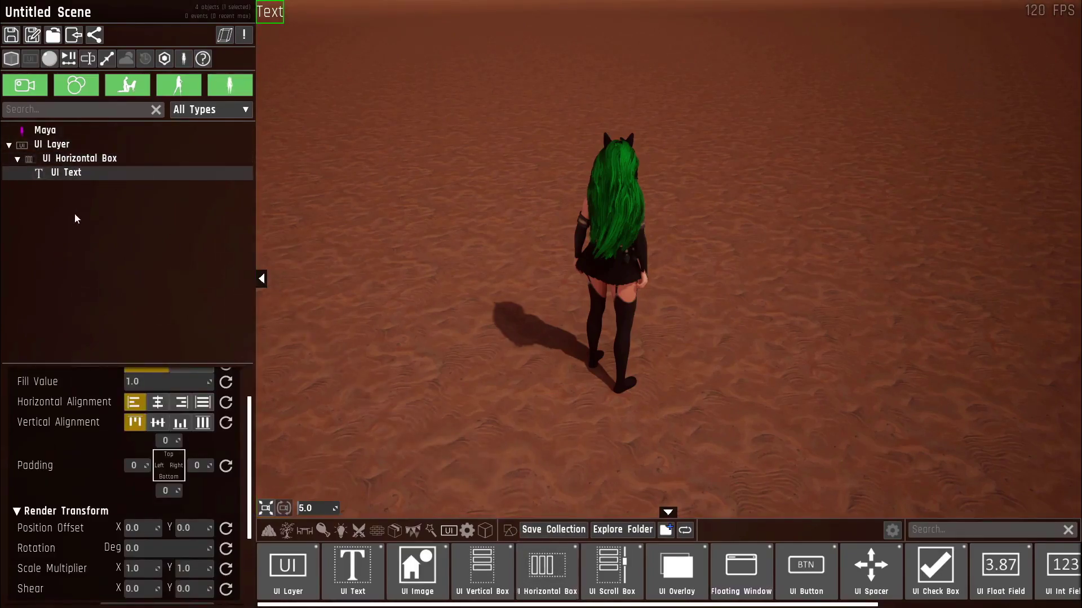
# Duplicate the UI Text into four copies and test Padding Left on the first, resetting it to 0.
pyautogui.hotkey('ctrl', 'd')
pyautogui.hotkey('ctrl', 'd')
pyautogui.hotkey('ctrl', 'd')
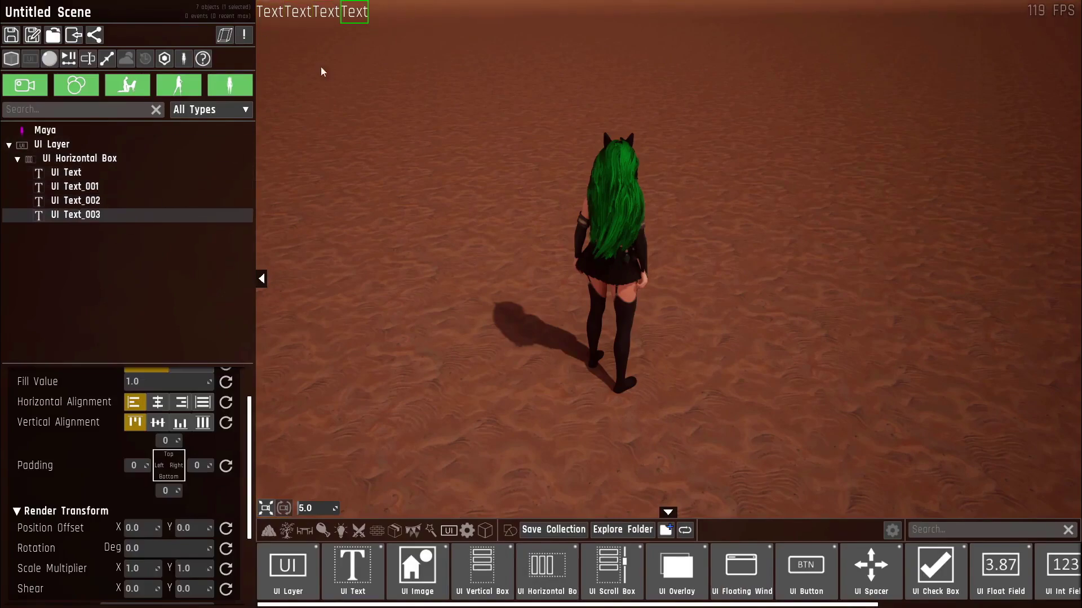
pyautogui.click(71, 172)
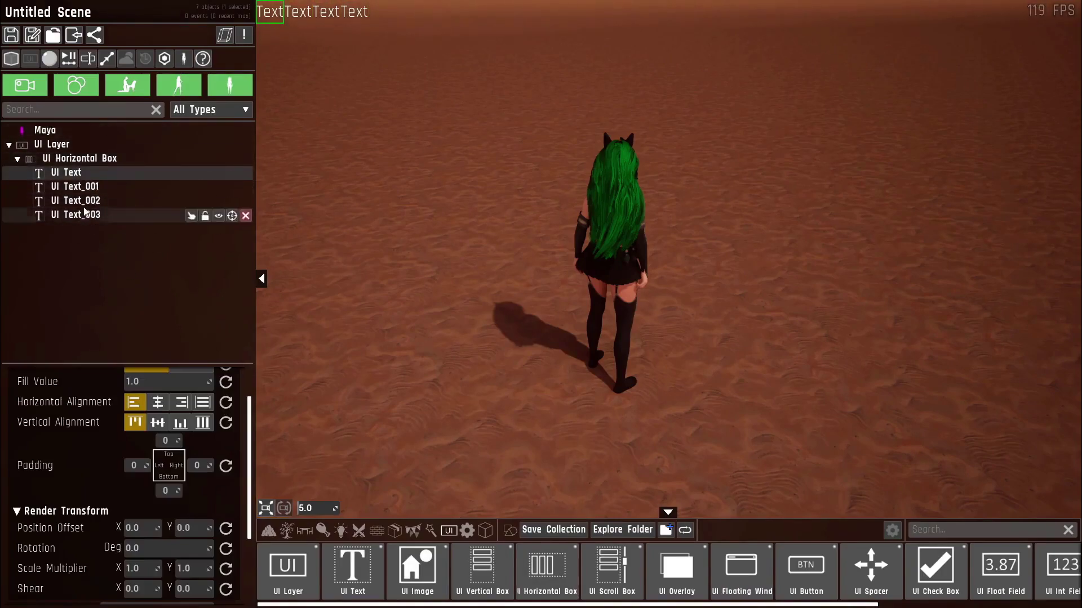
pyautogui.scroll(2, 120, 524)
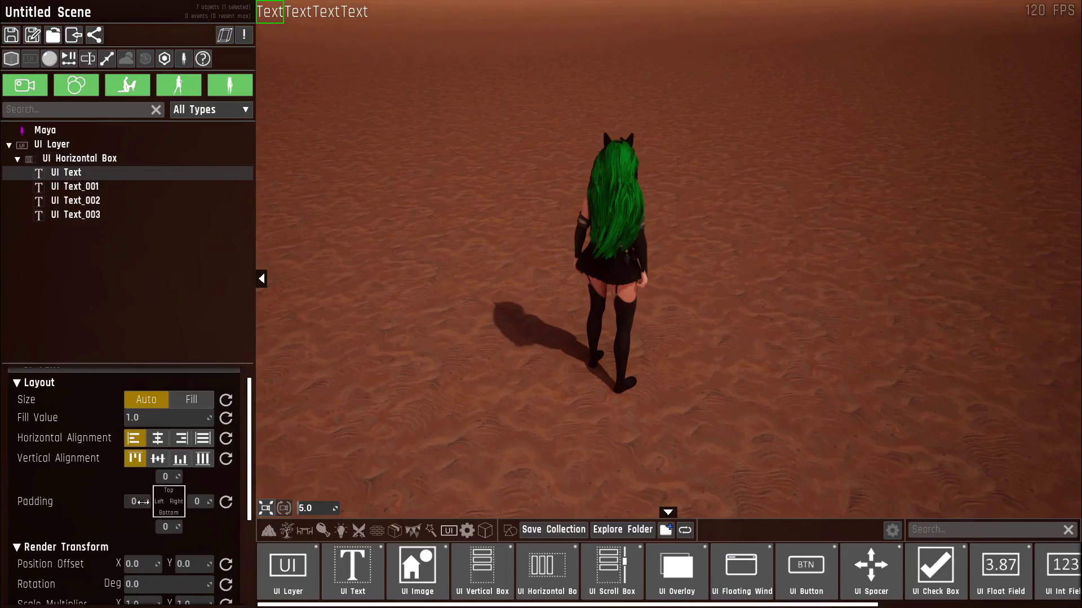
pyautogui.moveTo(146, 502); pyautogui.dragTo(168, 502)
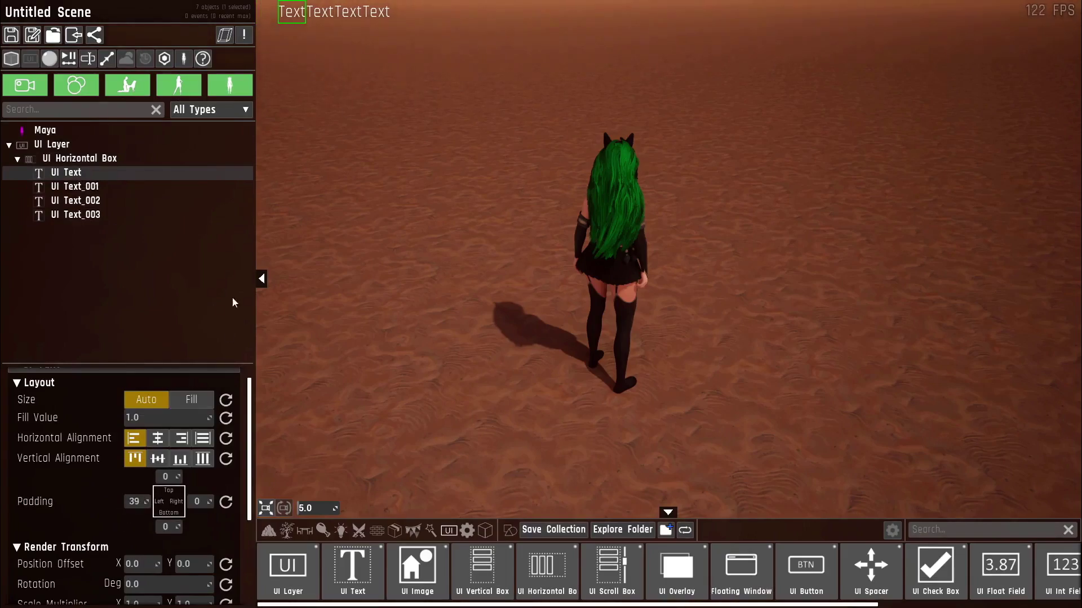
pyautogui.click(226, 501)
# Offset the first UI Text 25.879 to the right with Position Offset X.
pyautogui.scroll(-2, 94, 472)
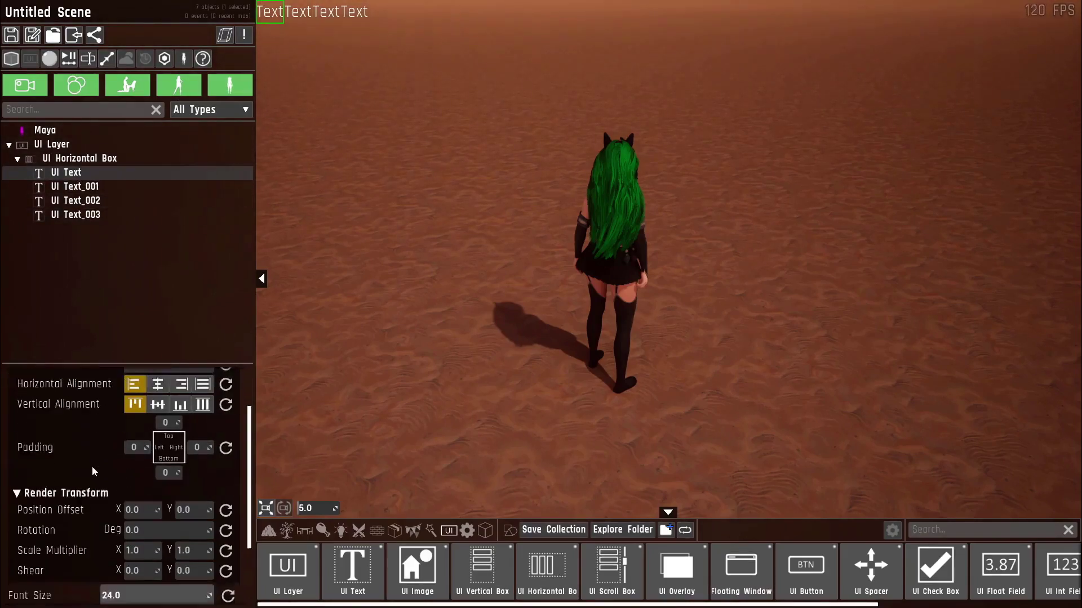
pyautogui.scroll(-1, 95, 471)
pyautogui.moveTo(139, 503); pyautogui.dragTo(304, 97)
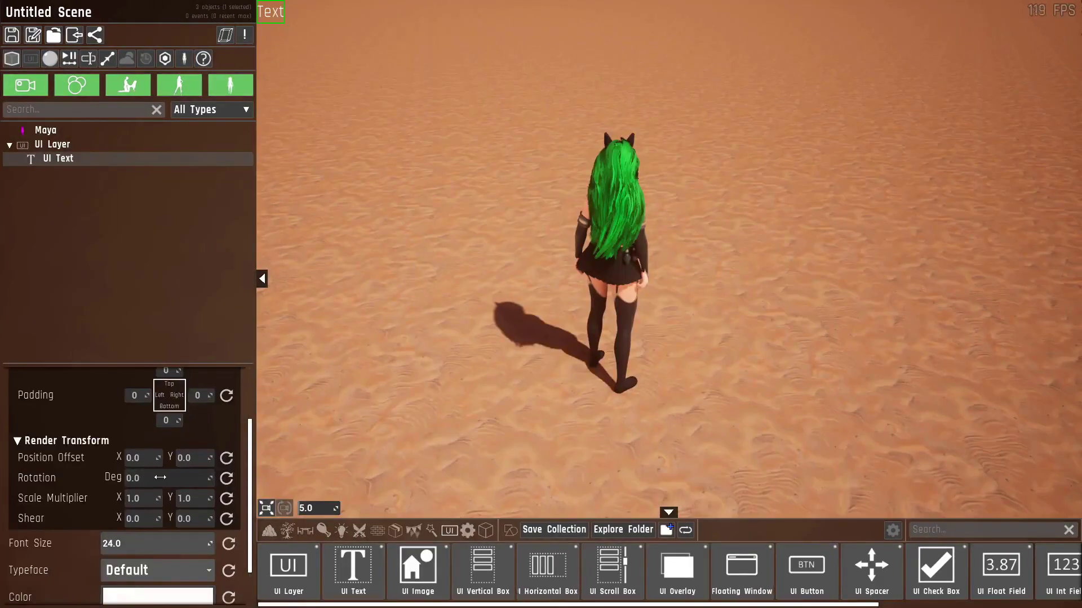
# Test then reset rotation and X scale, and shear the text to about X -11.59, Y -1.546.
pyautogui.moveTo(164, 478); pyautogui.dragTo(198, 479)
pyautogui.click(226, 479)
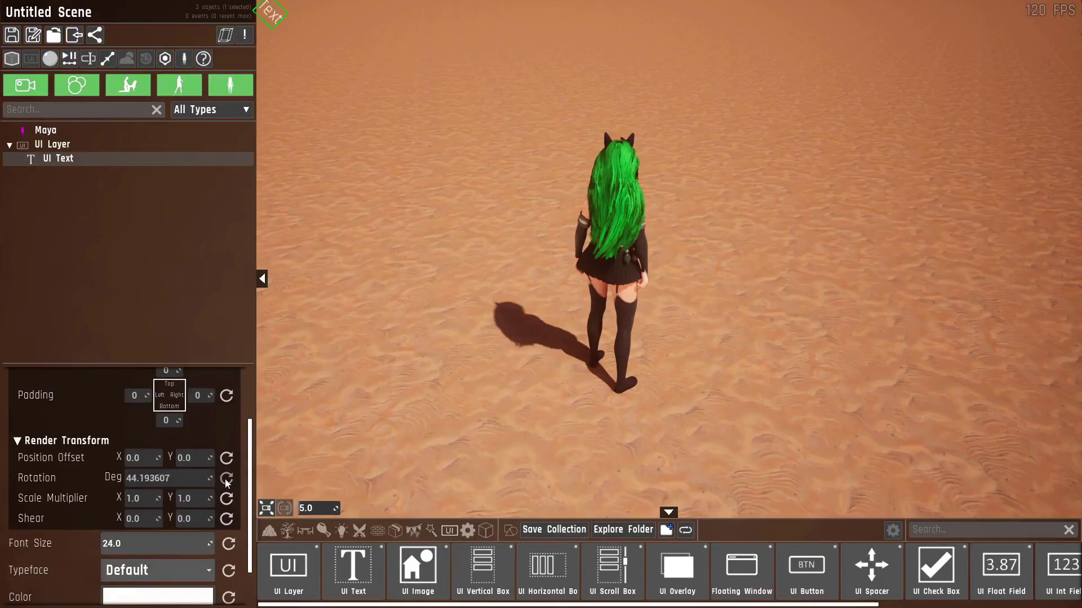
pyautogui.moveTo(144, 499); pyautogui.dragTo(157, 499)
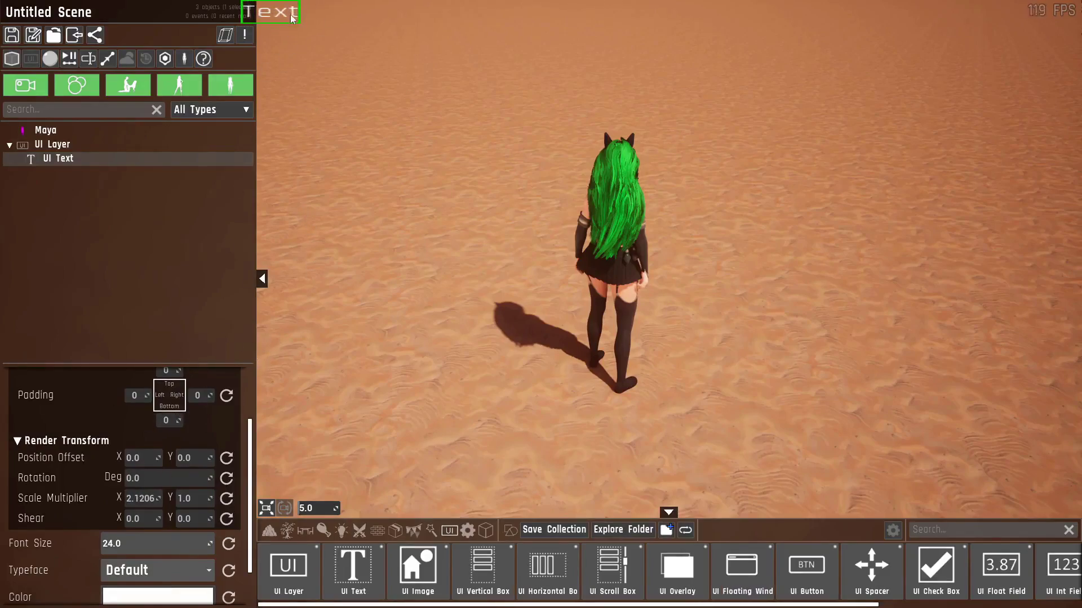
pyautogui.moveTo(145, 499); pyautogui.dragTo(212, 498)
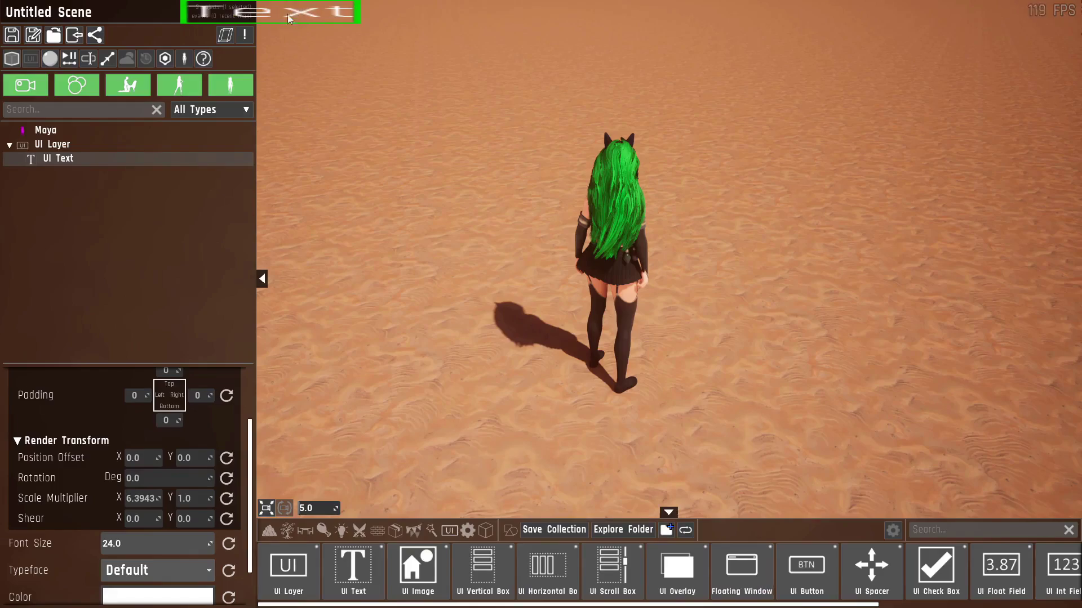
pyautogui.click(226, 499)
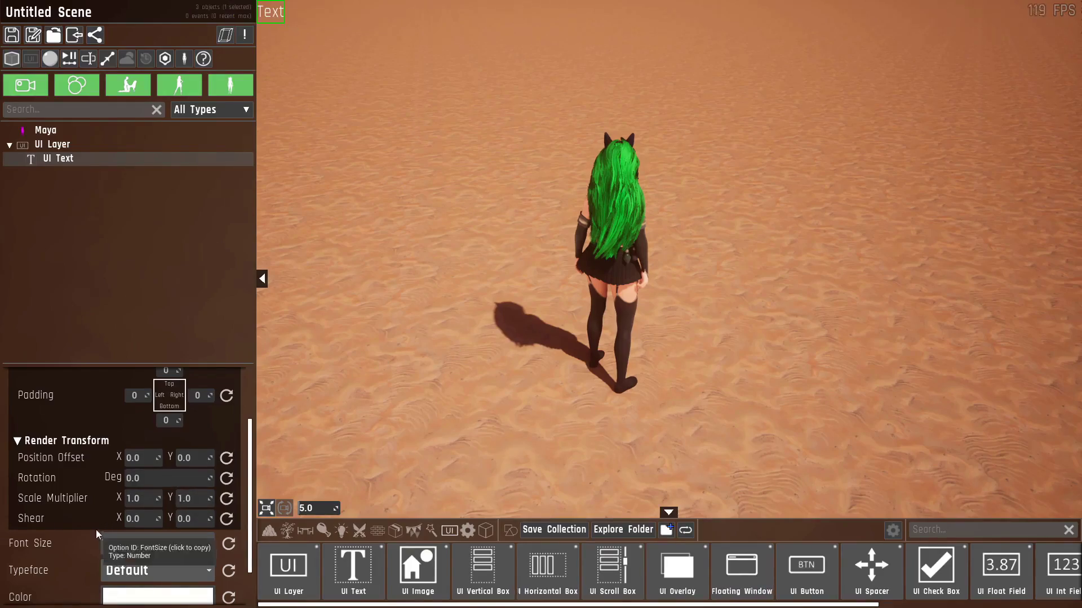
pyautogui.moveTo(143, 519); pyautogui.dragTo(210, 519)
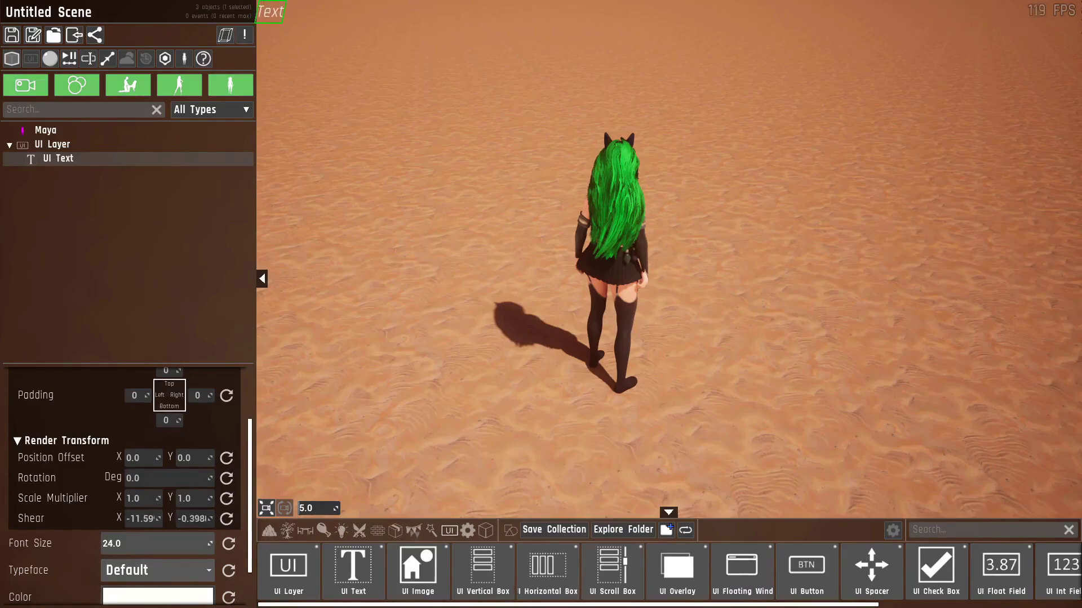
pyautogui.scroll(-2, 77, 555)
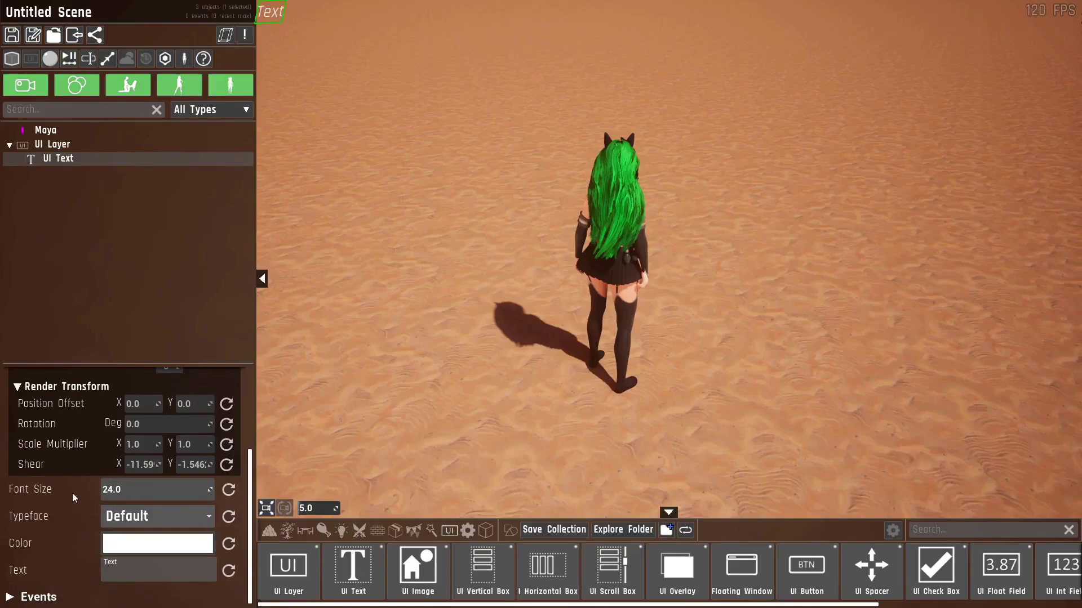
# Restyle the text larger, Bold and magenta with 'asdasdas', then delete the UI Text.
pyautogui.moveTo(72, 493); pyautogui.dragTo(108, 511)
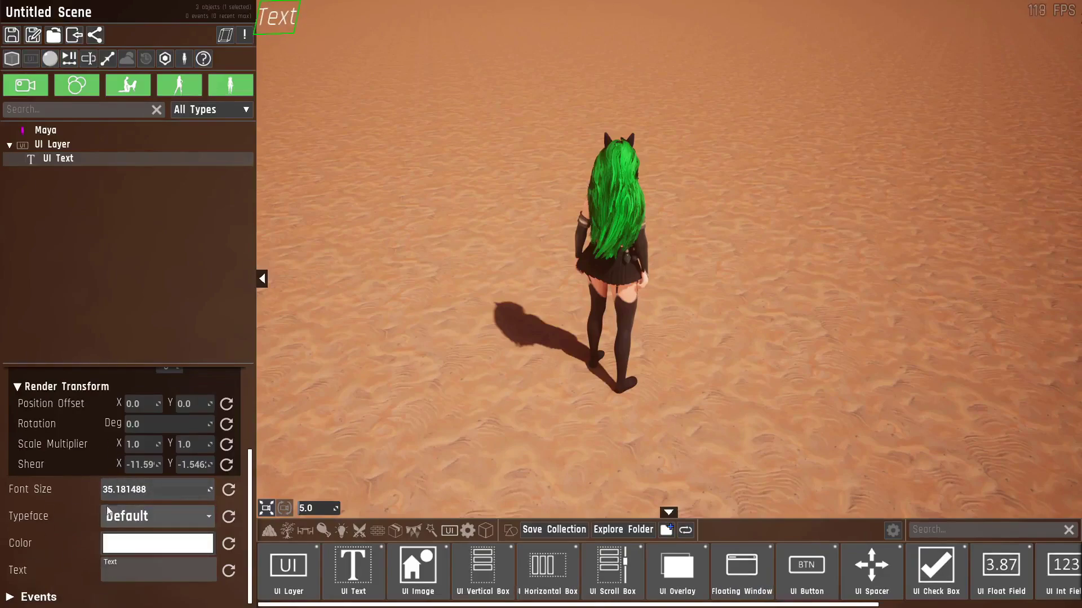
pyautogui.click(108, 512)
pyautogui.click(133, 436)
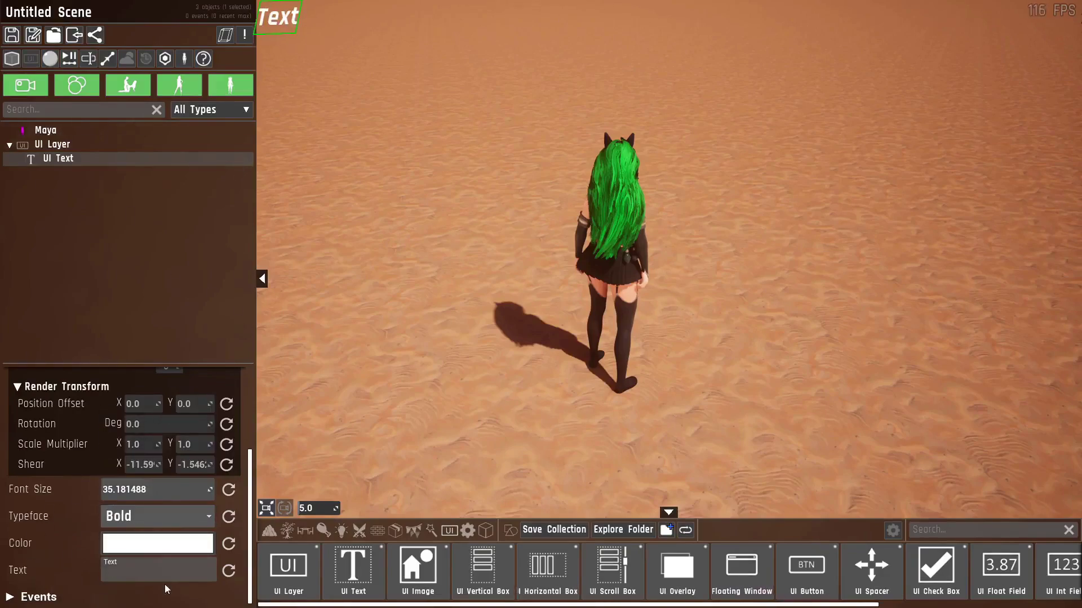
pyautogui.click(138, 537)
pyautogui.click(210, 293)
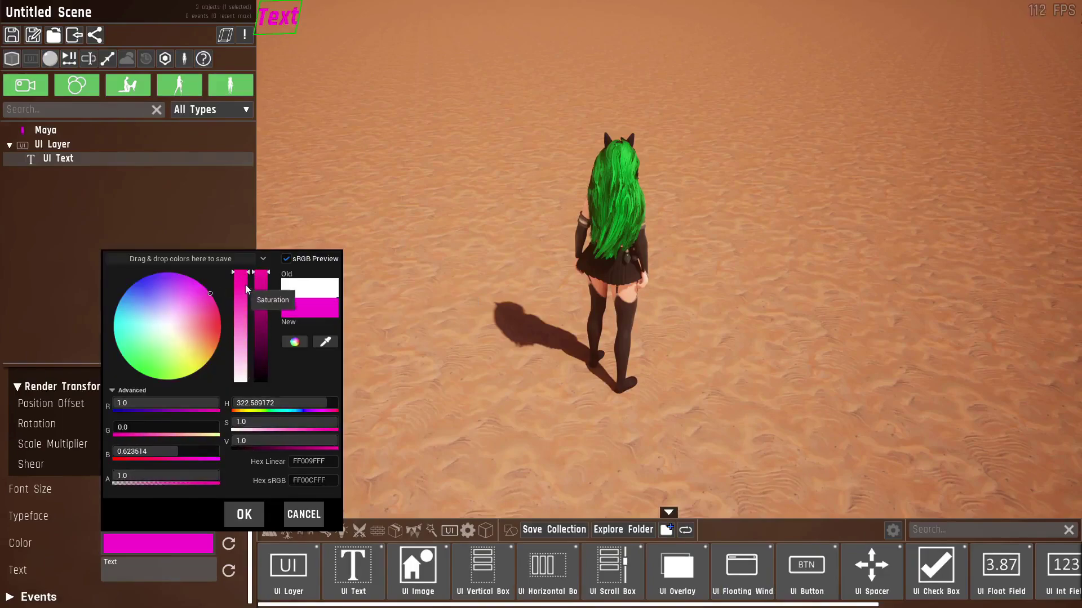
pyautogui.click(230, 558)
pyautogui.write('asdasdas')
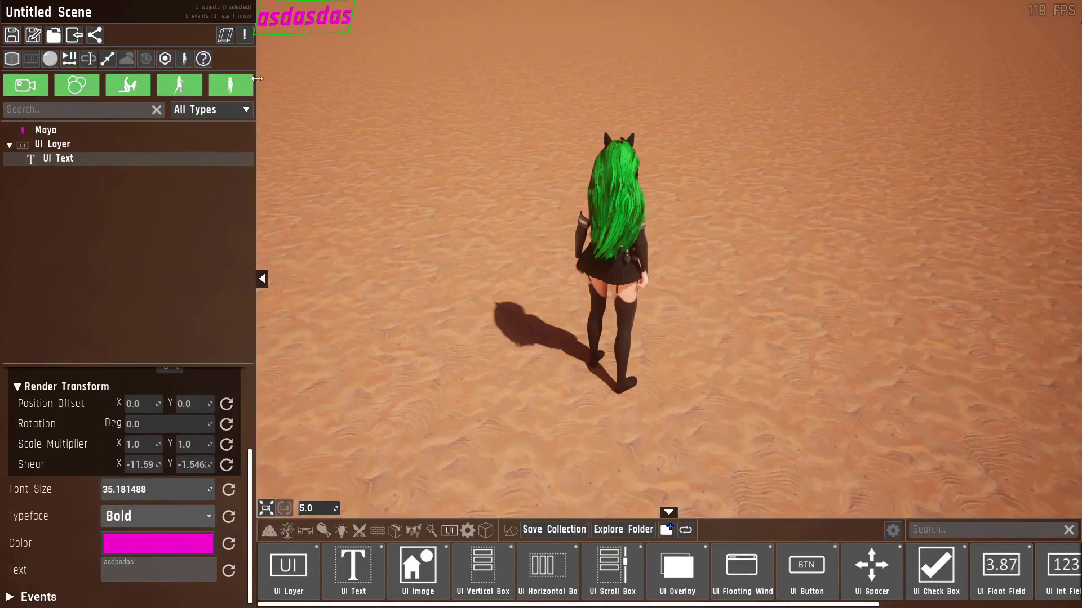
pyautogui.press('Delete')
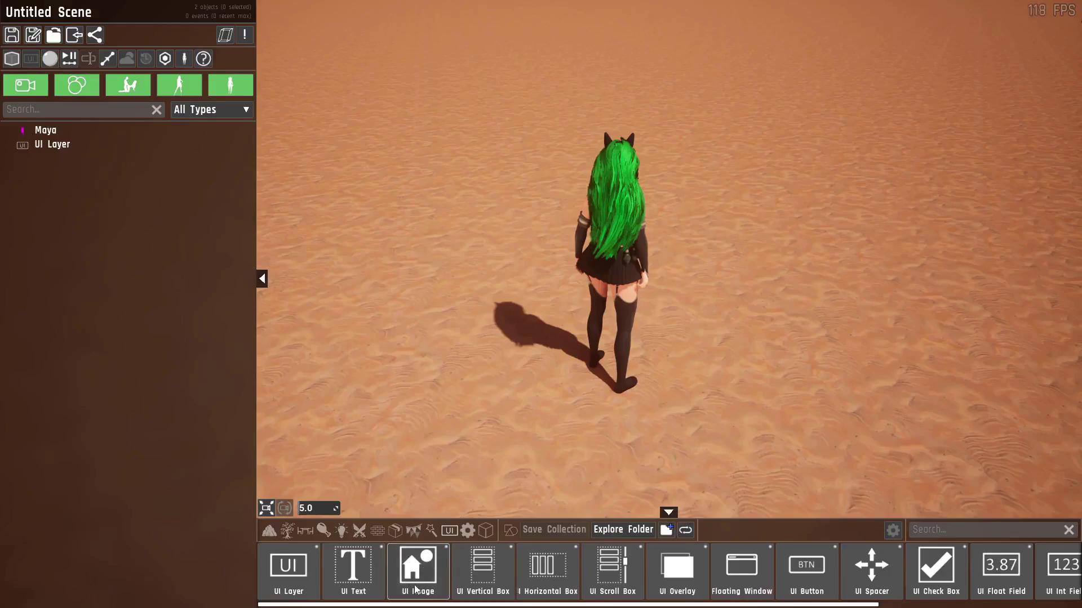
# Add a UI Image under the UI Layer, set width and height overrides, and pick a new colour.
pyautogui.moveTo(415, 589); pyautogui.dragTo(61, 147)
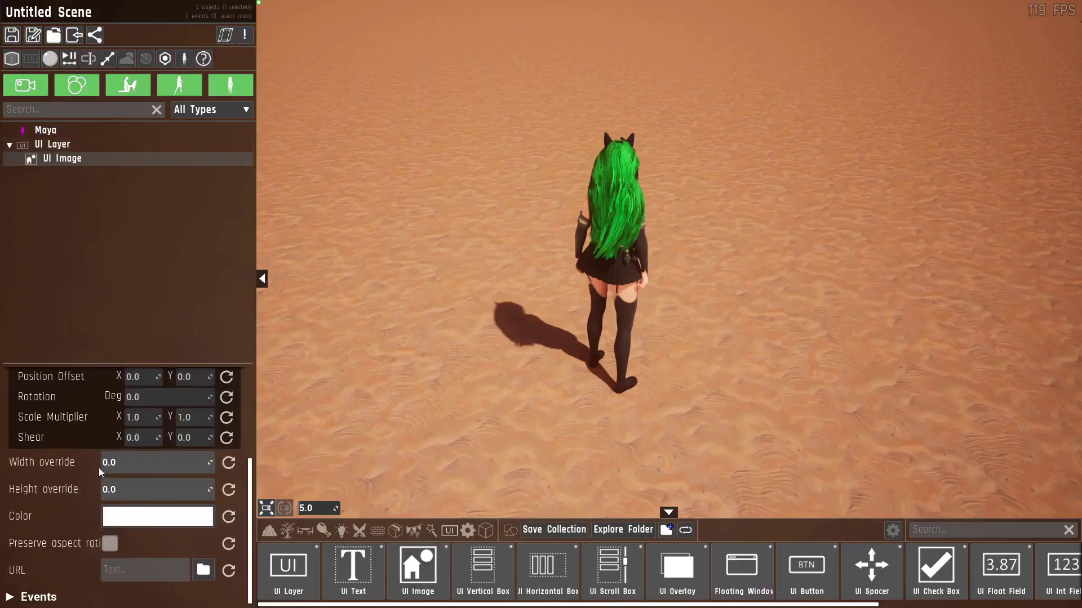
pyautogui.scroll(3, 120, 492)
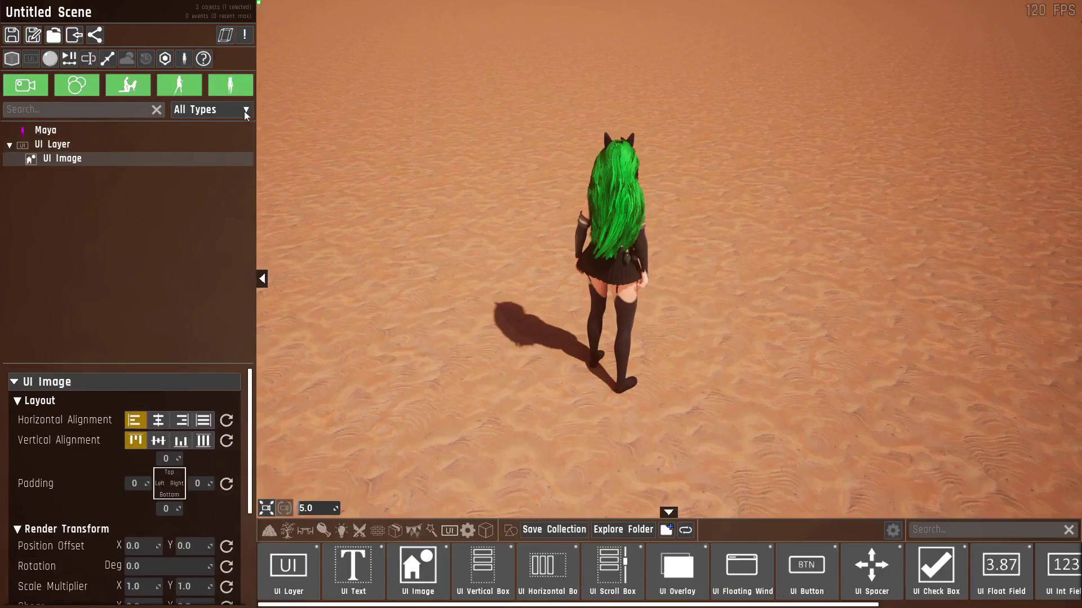
pyautogui.scroll(-3, 119, 485)
pyautogui.moveTo(120, 506); pyautogui.dragTo(186, 533)
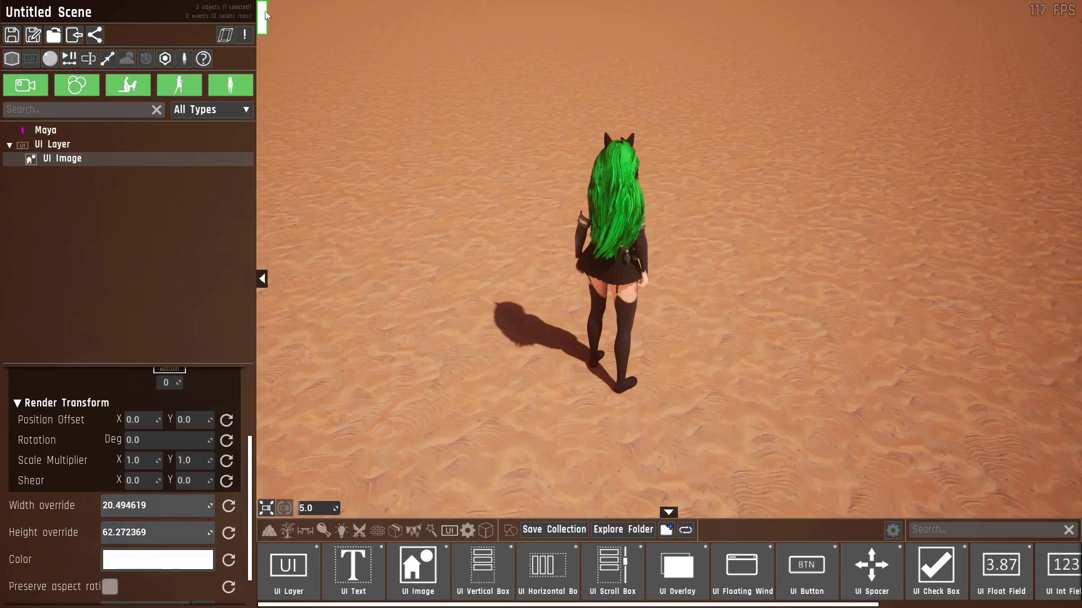
pyautogui.click(158, 560)
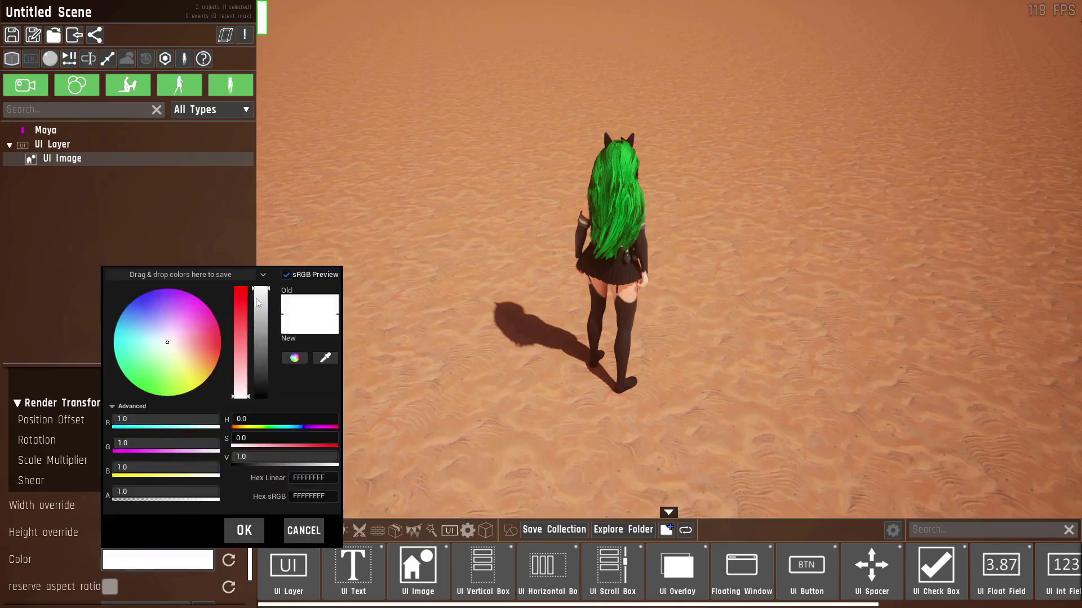
pyautogui.click(221, 342)
# Confirm the image colour, then delete the Mona Lisa UI Image.
pyautogui.click(244, 530)
pyautogui.scroll(-2, 59, 480)
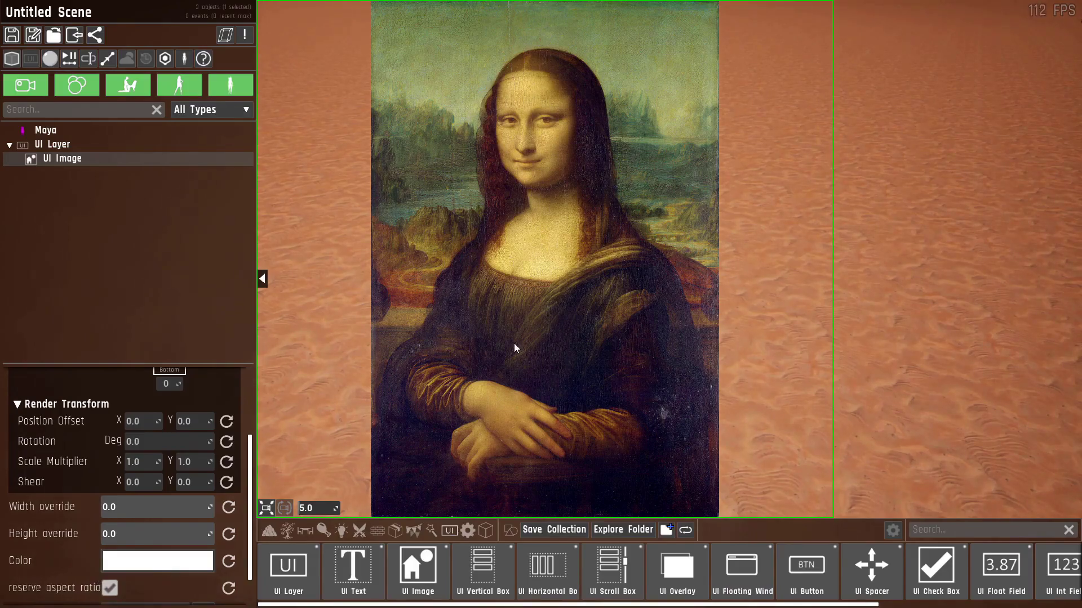
pyautogui.press('Delete')
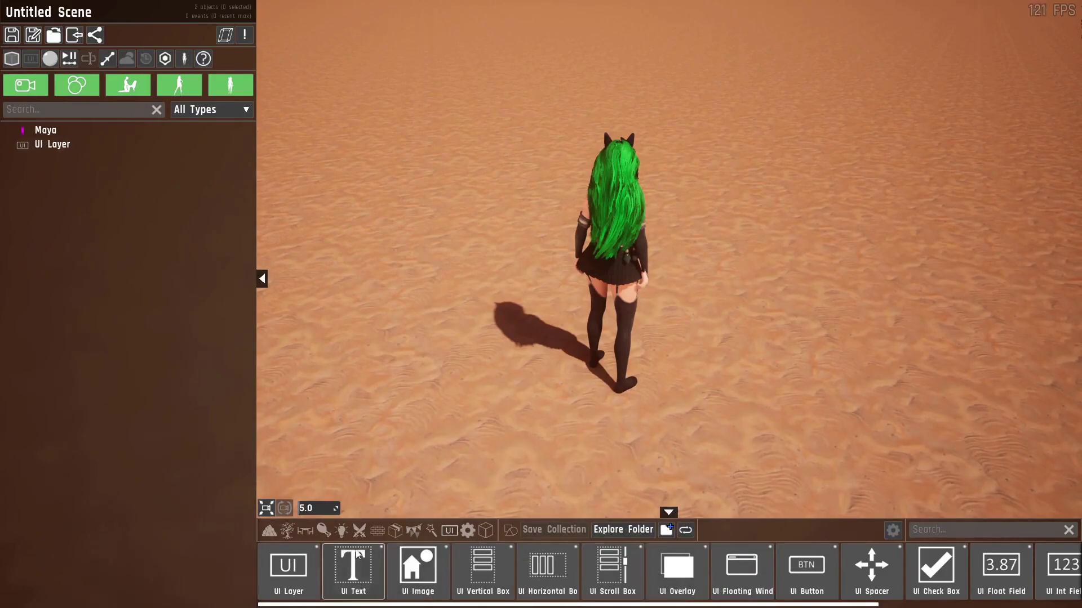
pyautogui.moveTo(358, 555); pyautogui.dragTo(48, 147)
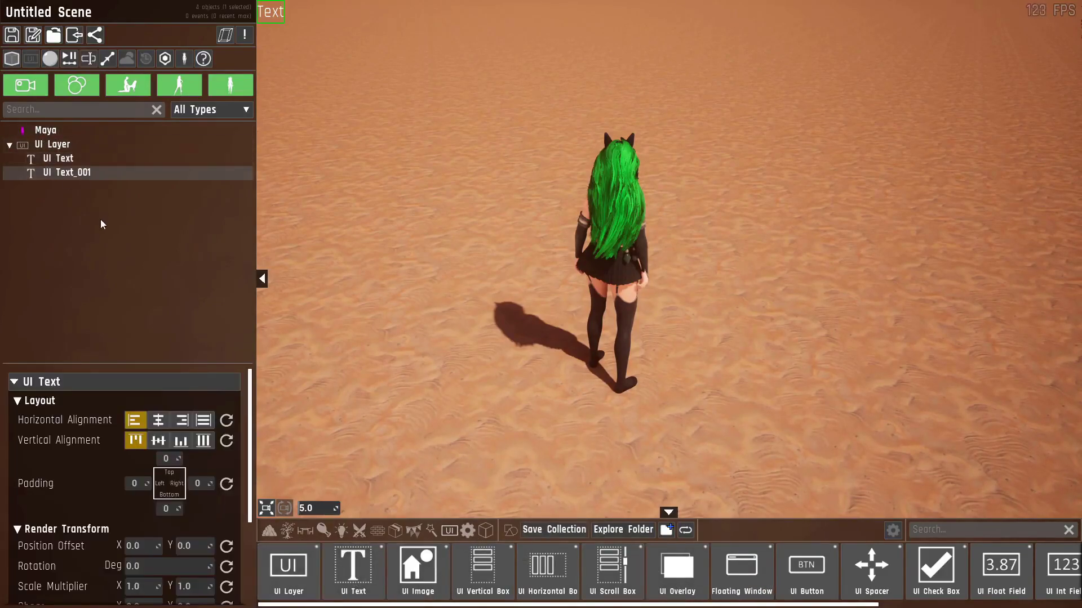
pyautogui.hotkey('ctrl', 'd')
pyautogui.hotkey('ctrl', 'd')
pyautogui.hotkey('ctrl', 'd')
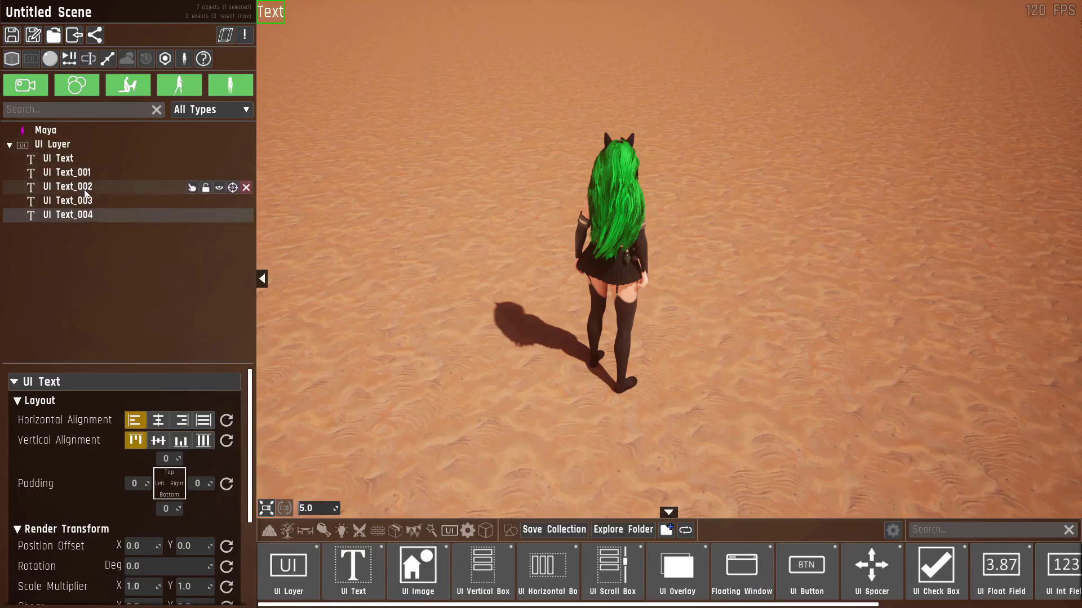
pyautogui.scroll(-3, 89, 501)
pyautogui.click(181, 571)
pyautogui.write('asdasd')
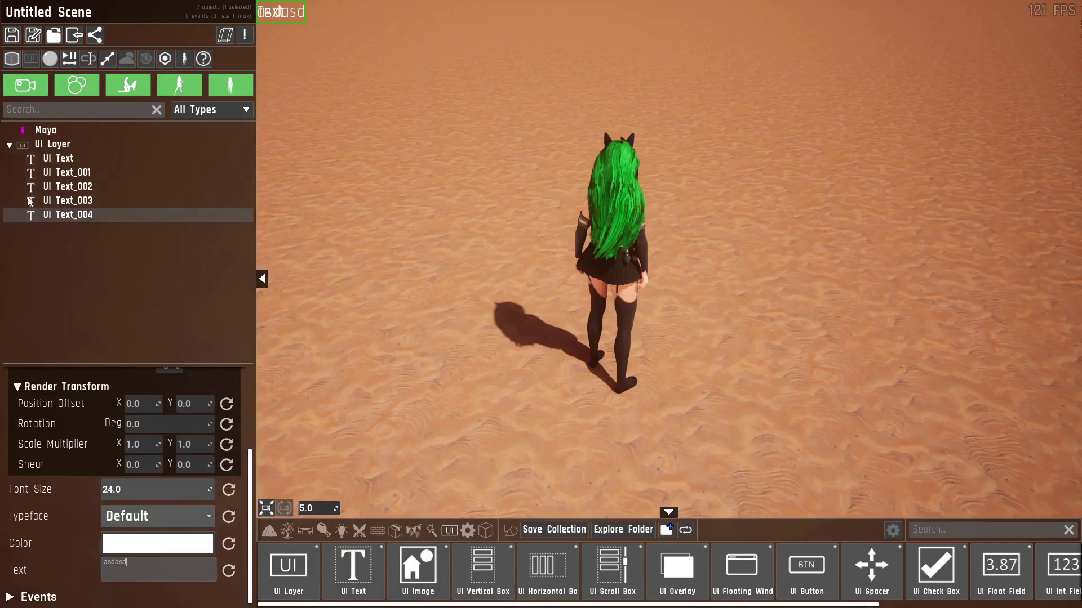
pyautogui.keyDown('shift'); pyautogui.click(63, 160); pyautogui.keyUp('shift')
pyautogui.press('Delete')
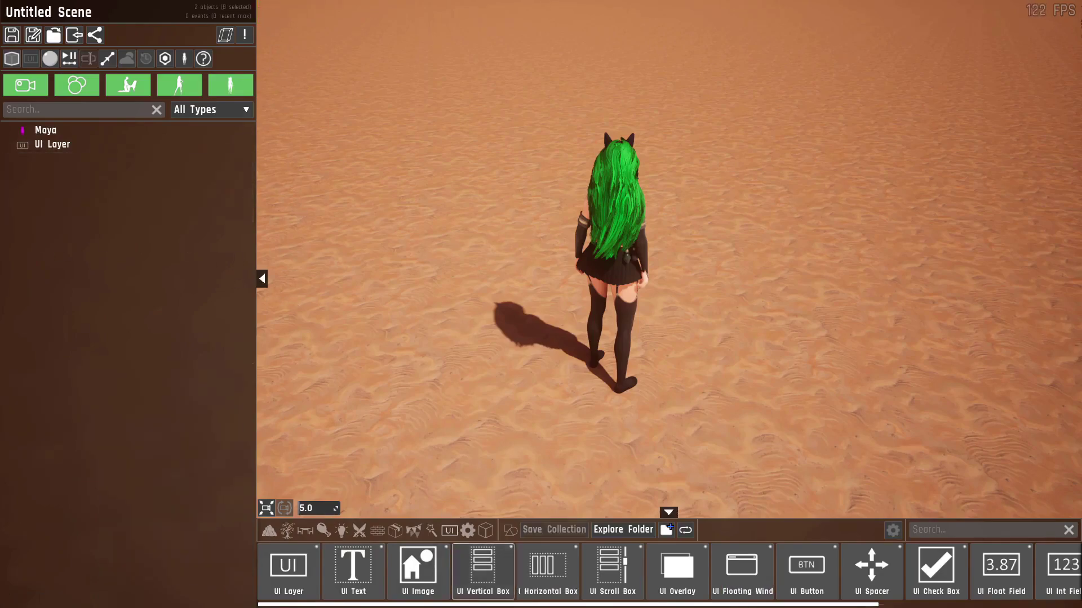
# Add a UI Vertical Box to the UI Layer holding a UI Text duplicated into five items.
pyautogui.moveTo(493, 576); pyautogui.dragTo(52, 150)
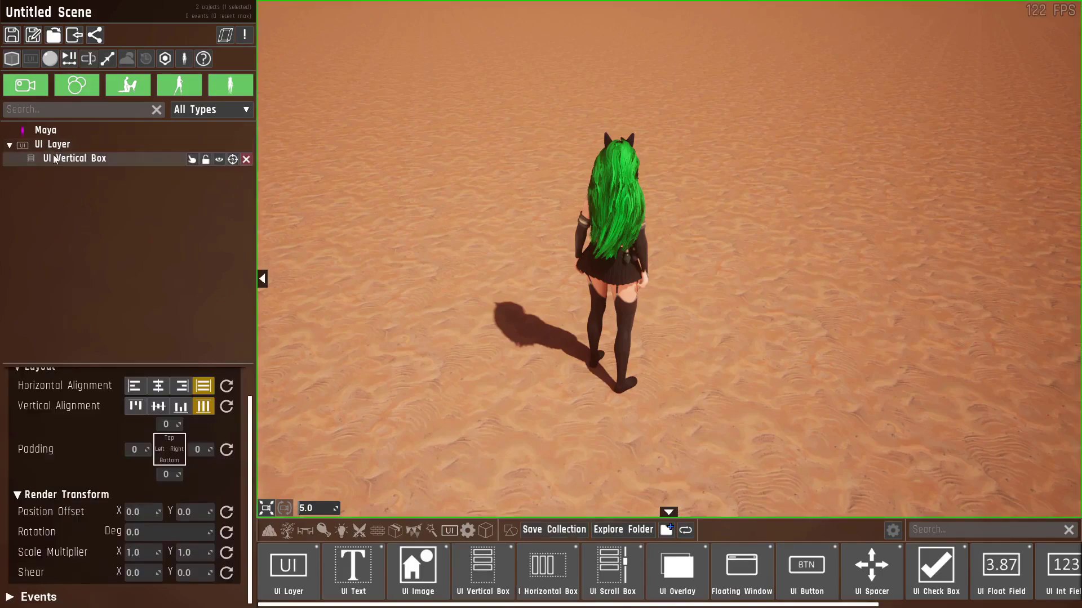
pyautogui.moveTo(353, 566); pyautogui.dragTo(55, 165)
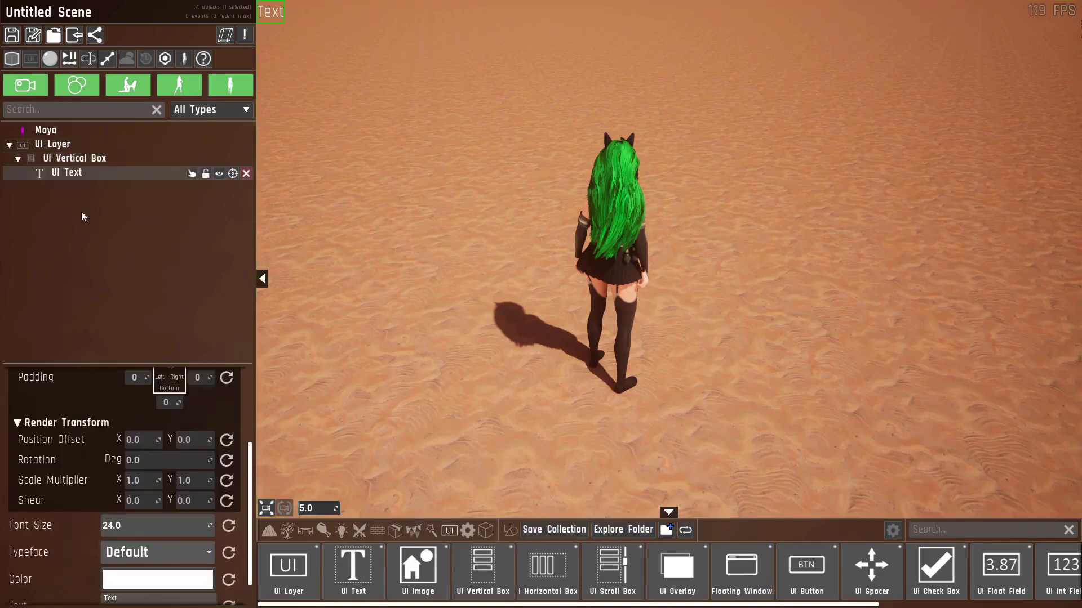
pyautogui.hotkey('ctrl', 'd')
pyautogui.hotkey('ctrl', 'd')
pyautogui.hotkey('ctrl', 'd')
pyautogui.hotkey('ctrl', 'd')
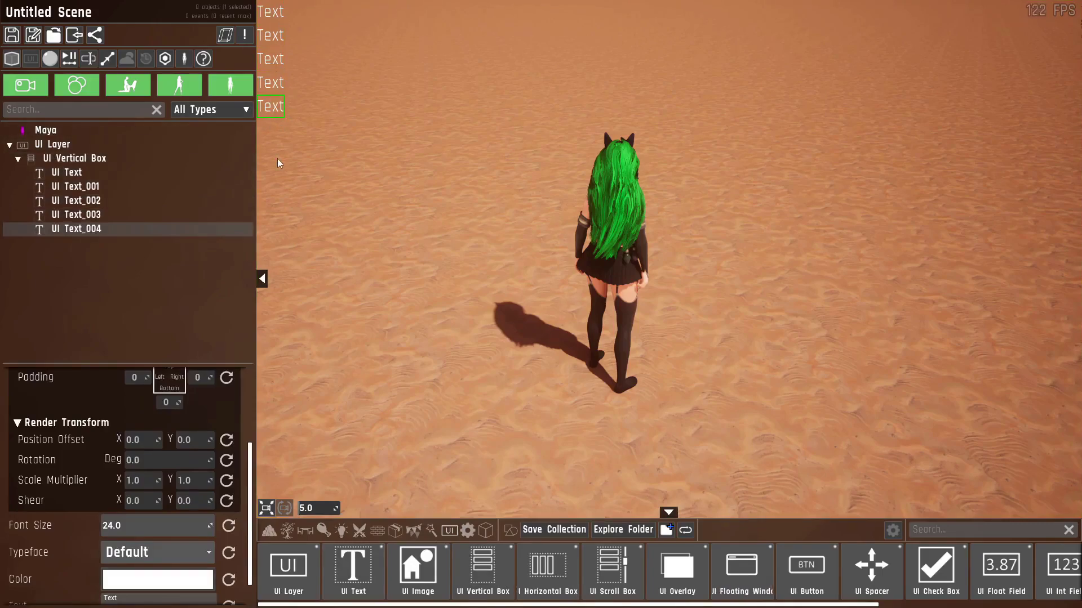
# Select UI Text_002 and adjust two of its inspector properties.
pyautogui.click(97, 202)
pyautogui.scroll(-2, 143, 479)
pyautogui.moveTo(136, 490); pyautogui.dragTo(175, 490)
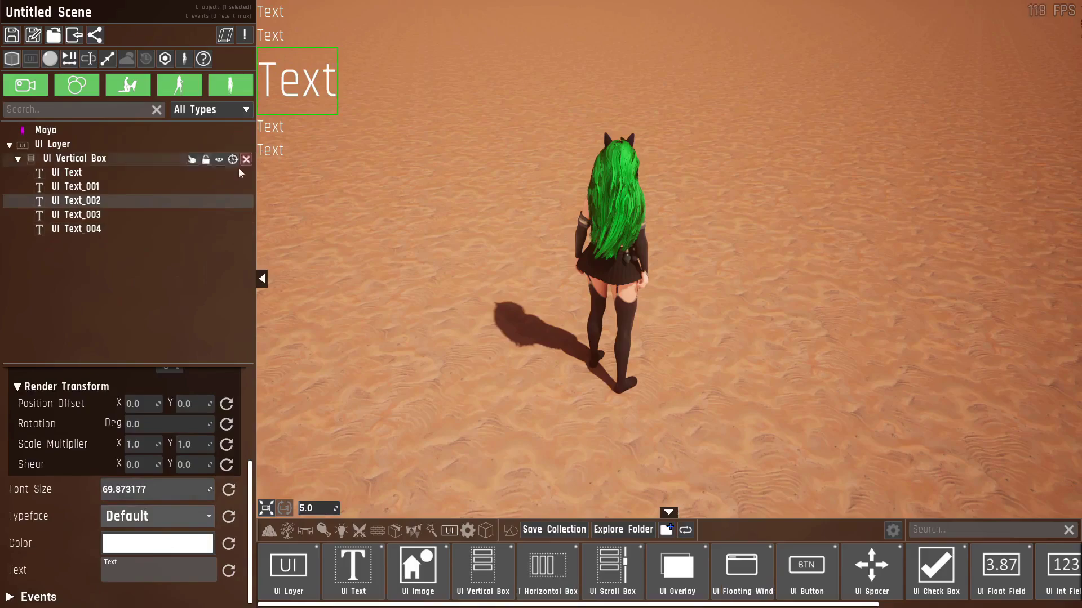
pyautogui.scroll(2, 97, 455)
pyautogui.moveTo(167, 425); pyautogui.dragTo(212, 425)
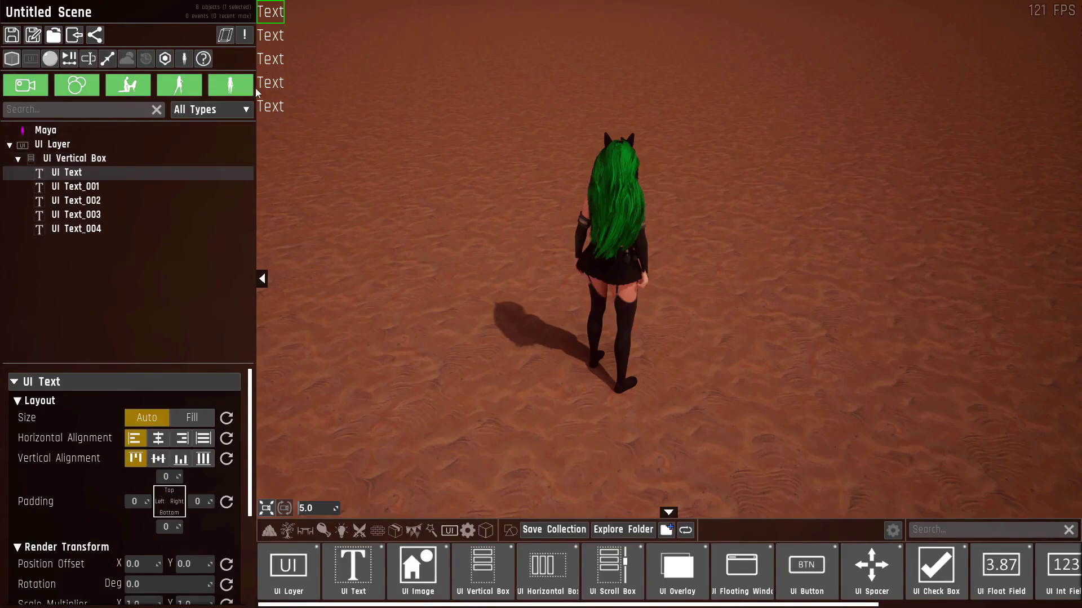
# Switch all five UI Text items to Fill sizing and raise UI Text_002's Fill Value to about 3.
pyautogui.click(191, 418)
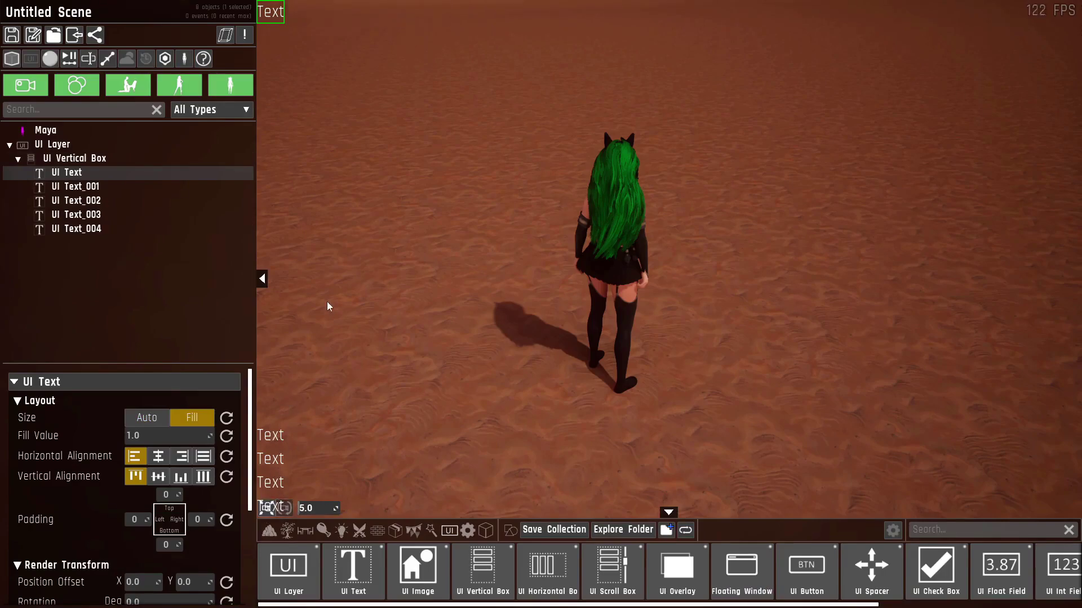
pyautogui.keyDown('shift'); pyautogui.click(83, 229); pyautogui.keyUp('shift')
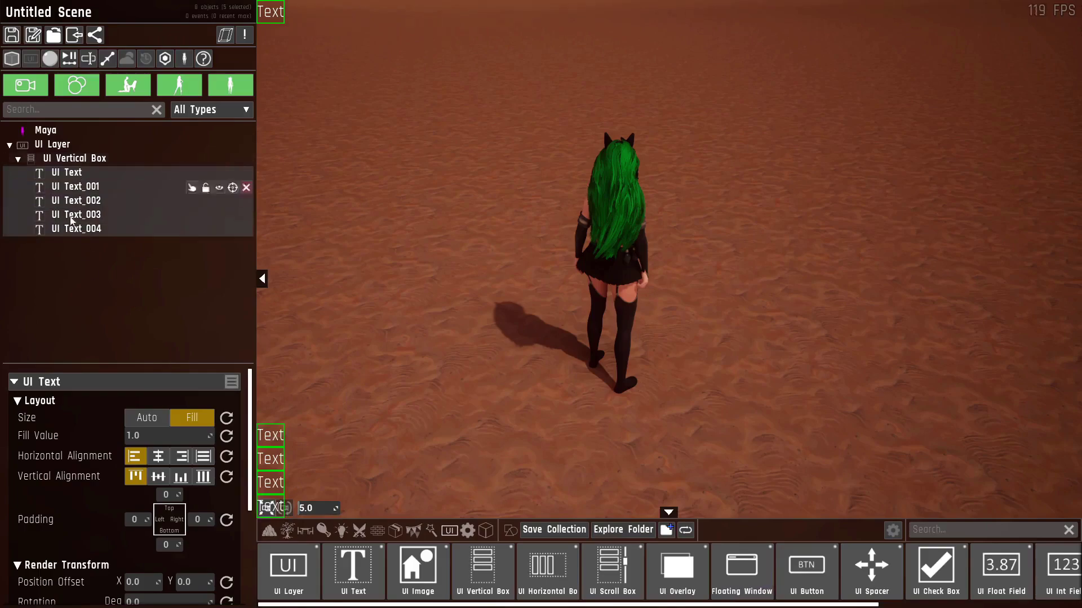
pyautogui.click(191, 417)
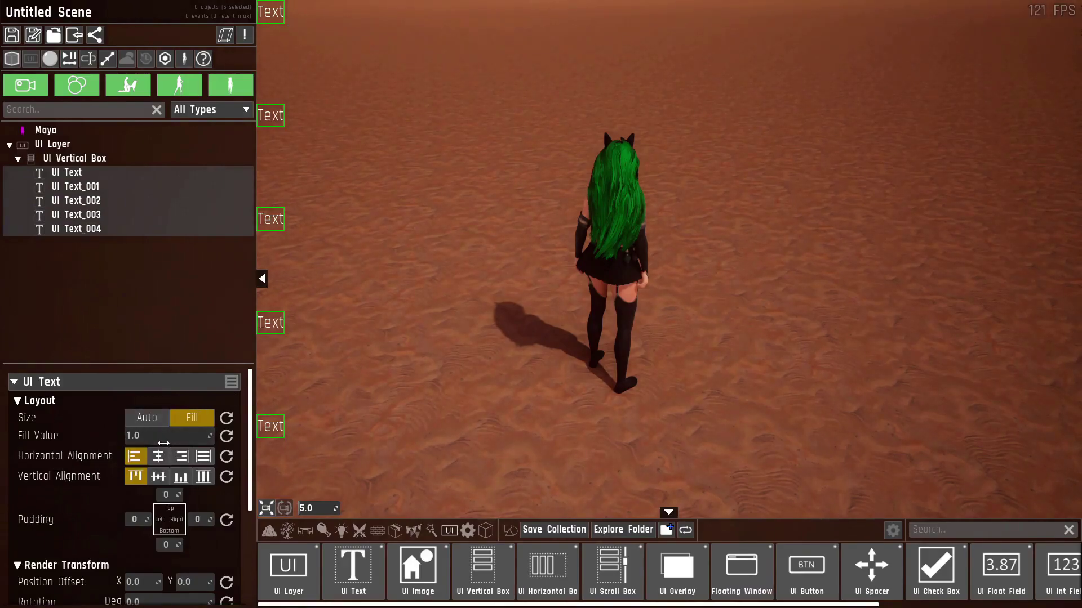
pyautogui.click(85, 202)
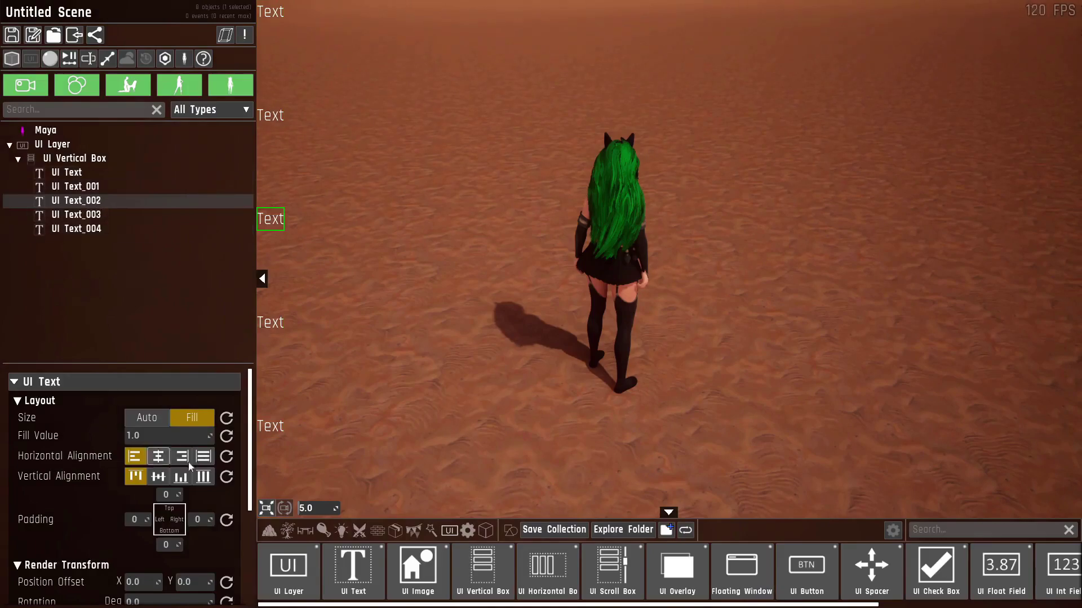
pyautogui.moveTo(164, 435); pyautogui.dragTo(210, 436)
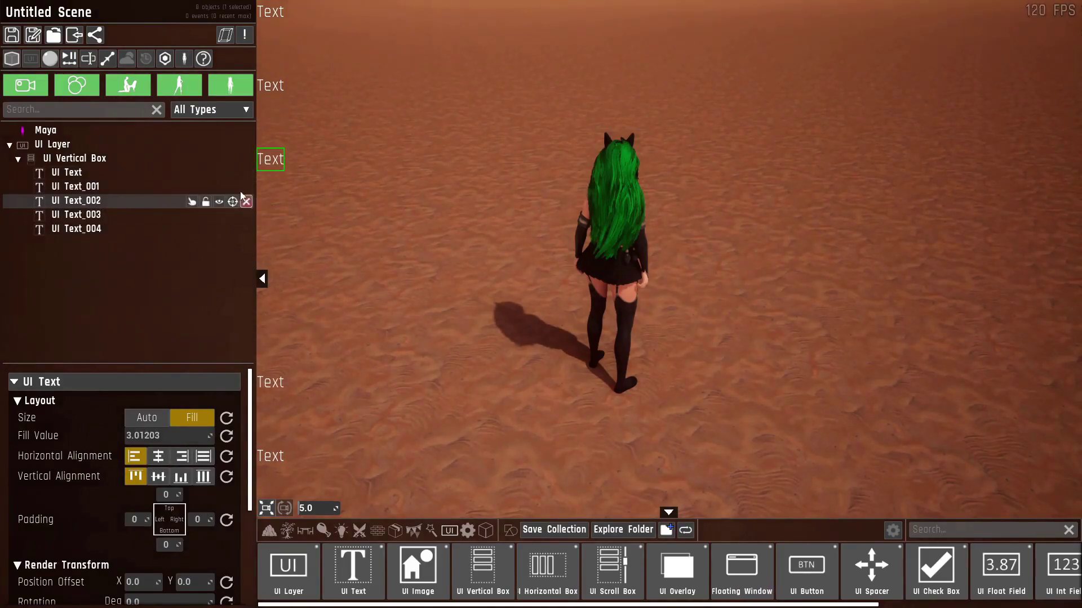